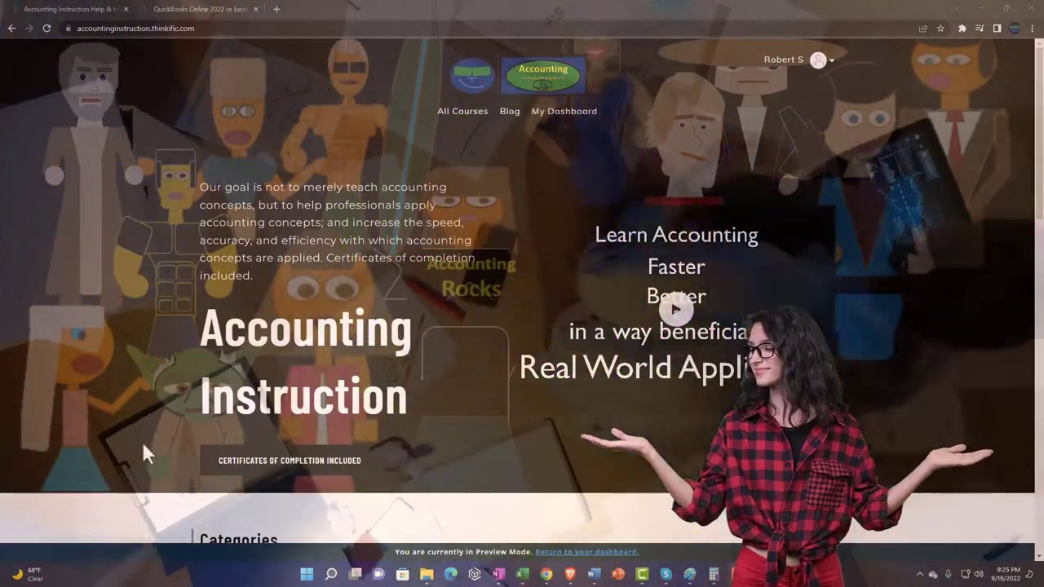
- Switch to the QuickBooks Online 2022 vs Excel course and expand the OneNote - Getting Started 2022 lessons
scroll(144, 454, down, 5)
scroll(144, 450, down, 3)
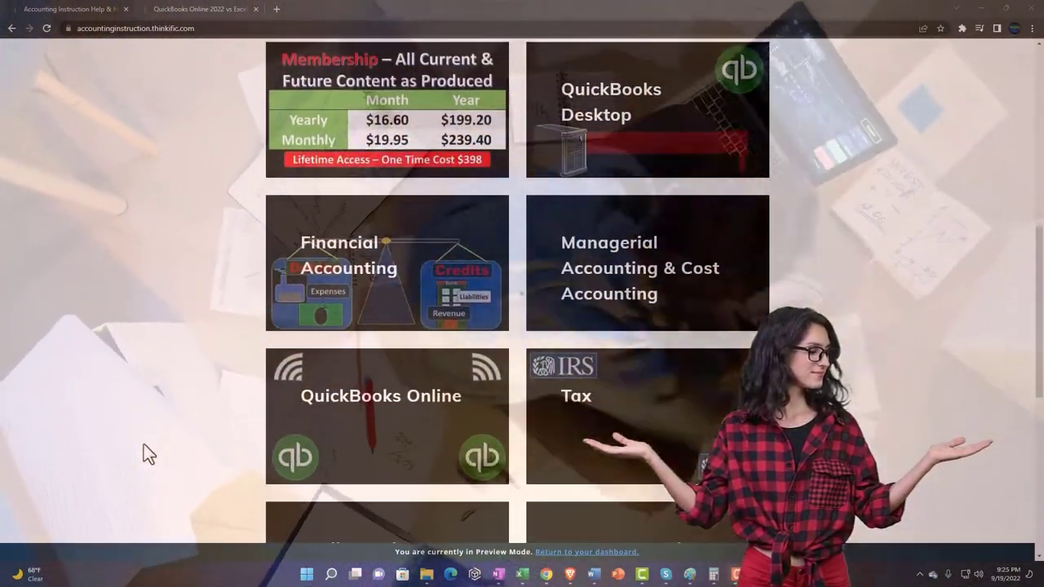
scroll(143, 453, down, 4)
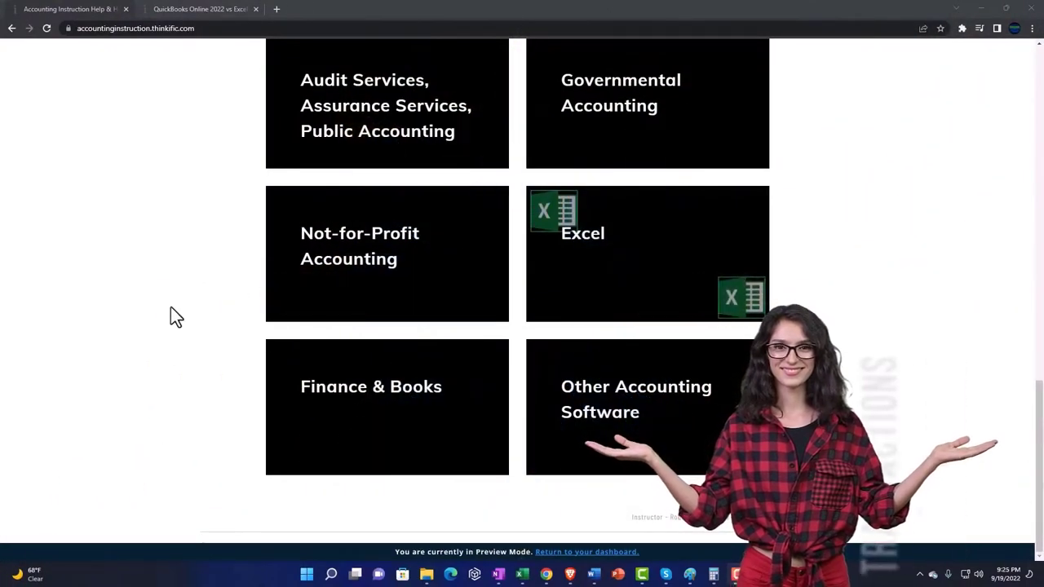
click(187, 9)
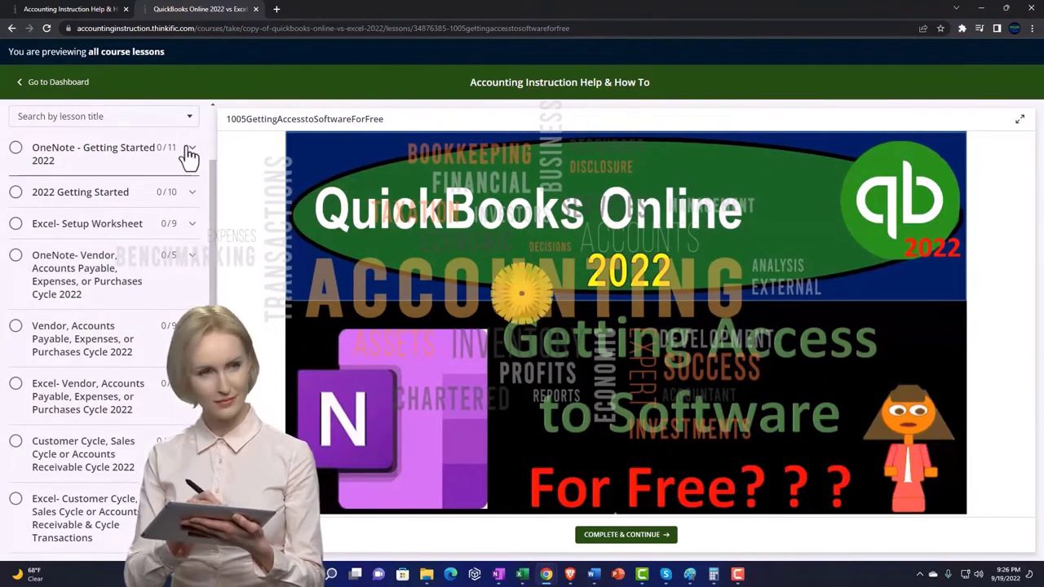
click(190, 155)
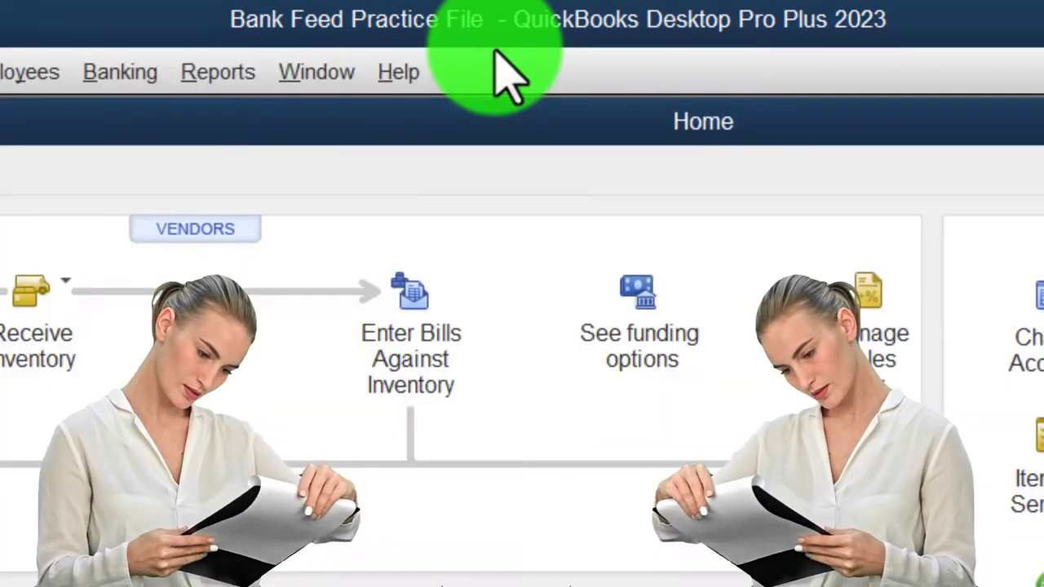
- Open the standard Profit & Loss report with the end date set to 12/31/2022
click(167, 74)
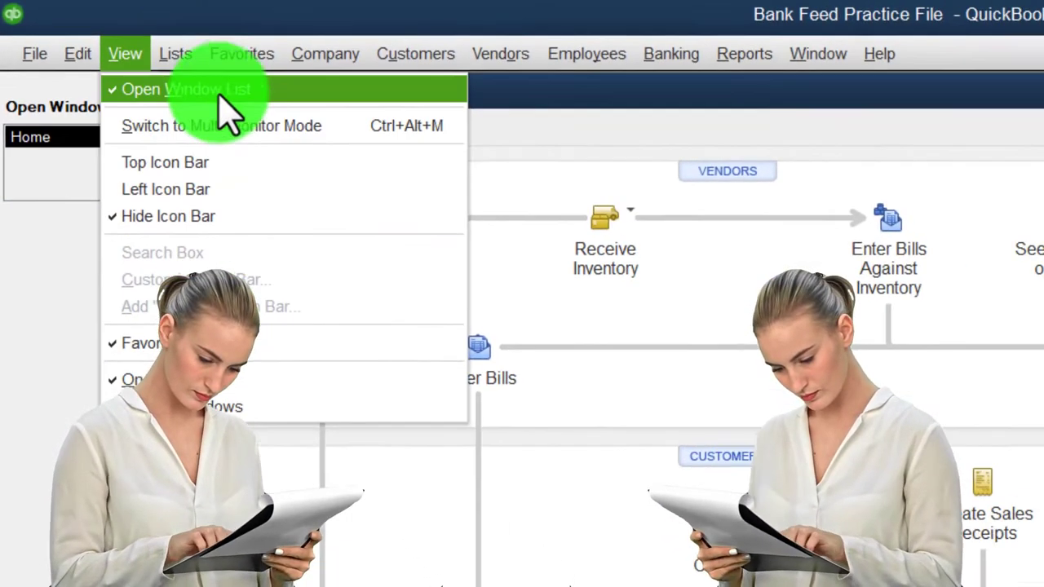
click(58, 275)
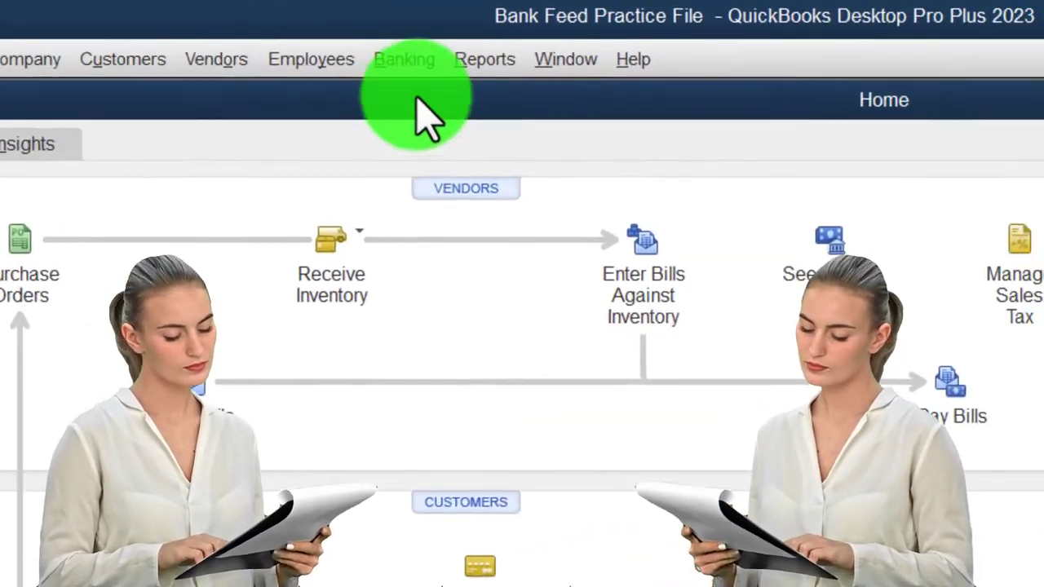
click(469, 62)
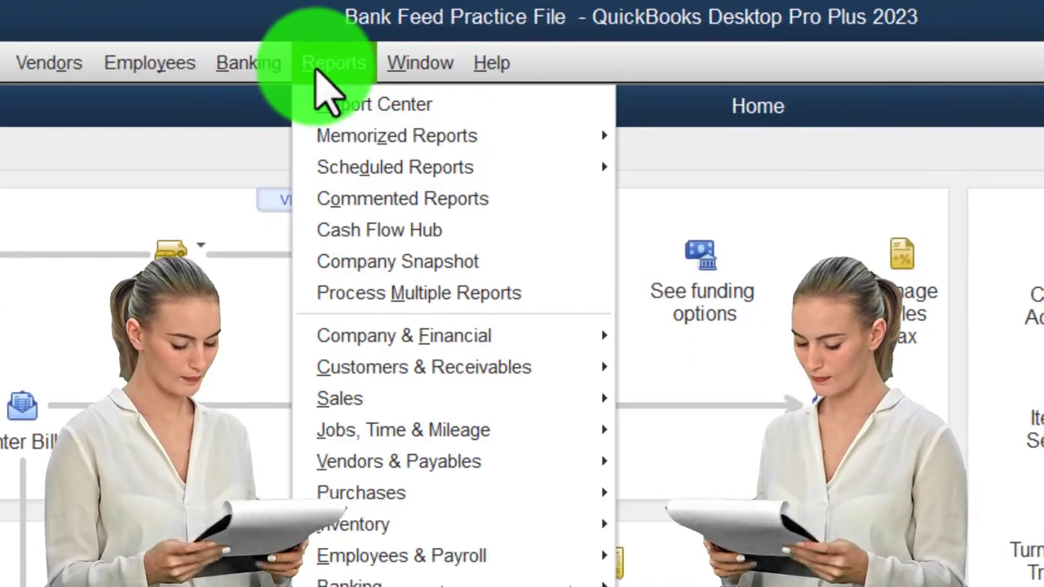
mouse_move(416, 338)
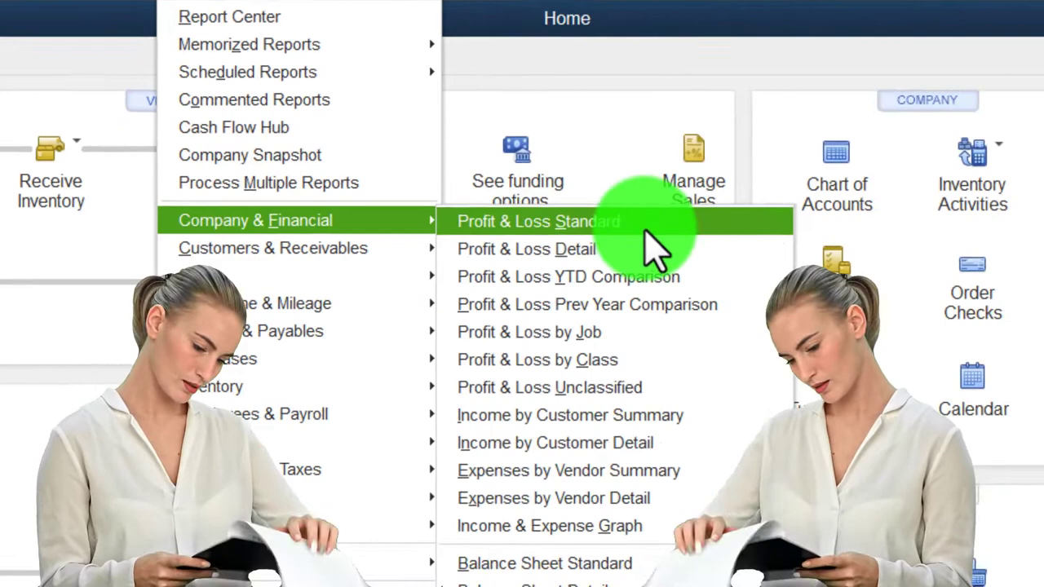
click(646, 231)
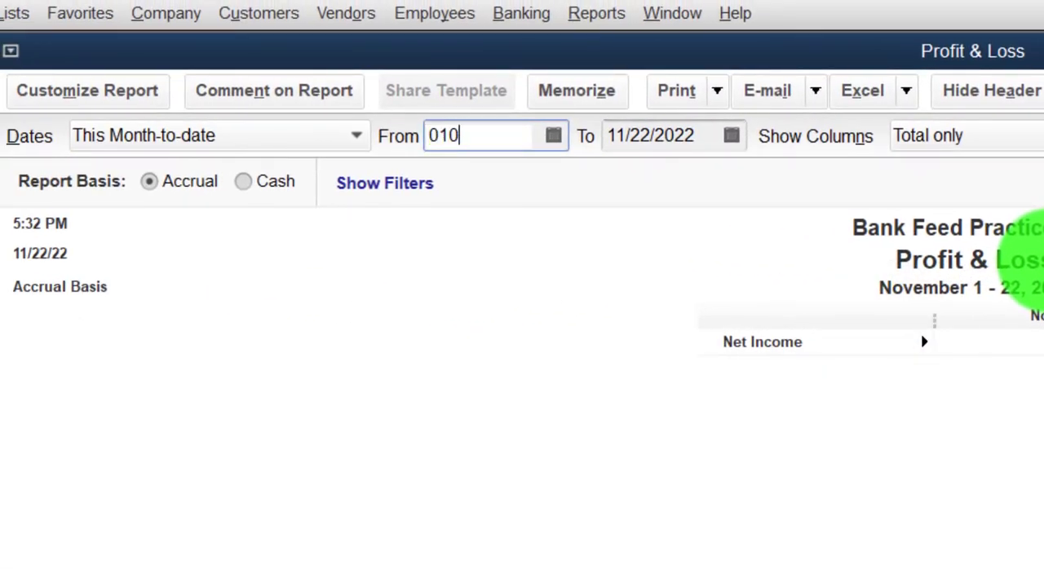
text(12/31/2022)
key(Tab)
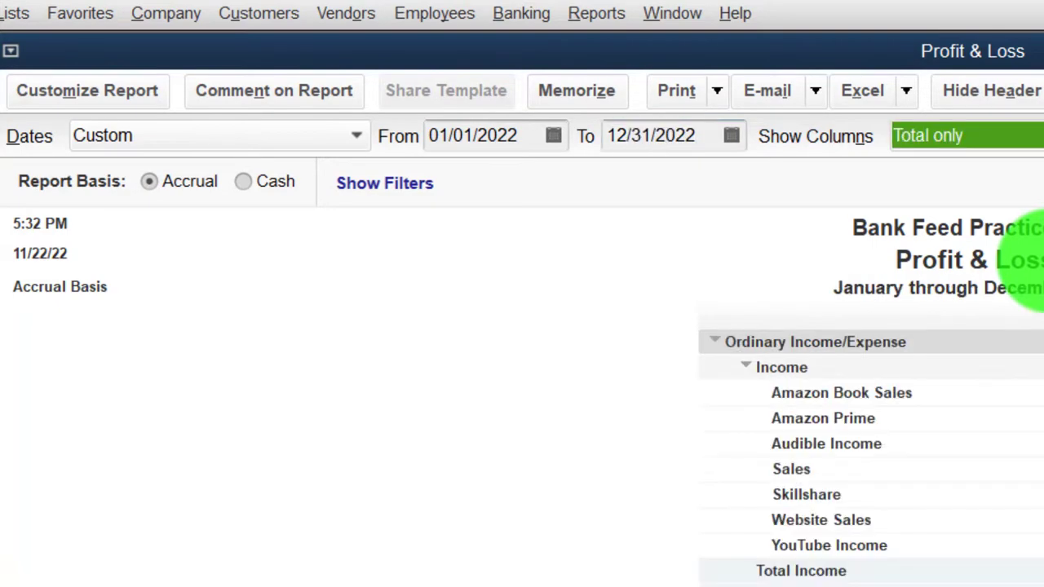
- Enlarge the Profit & Loss report fonts to size 14 for all related labels
click(143, 102)
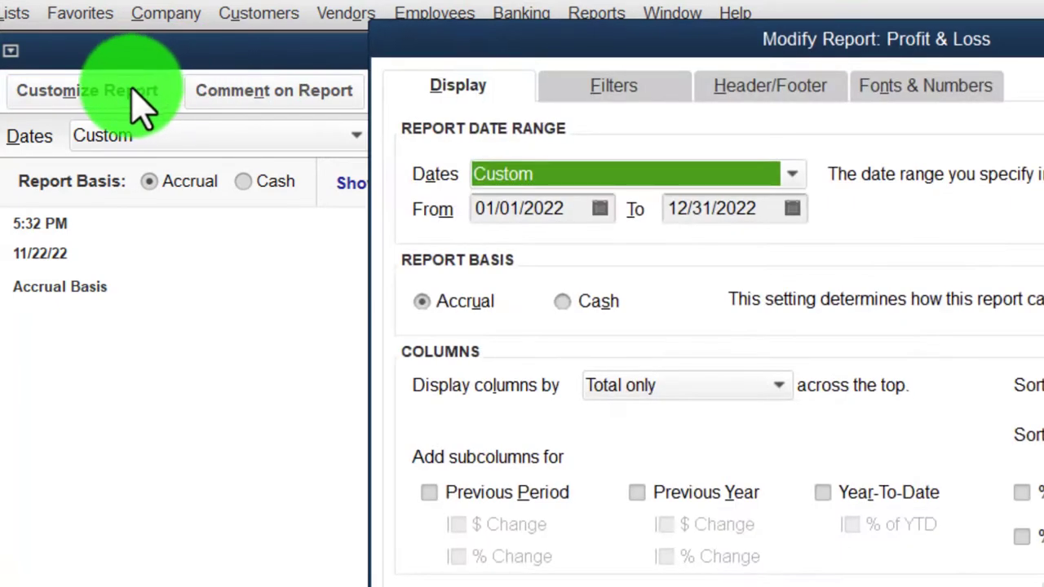
click(897, 89)
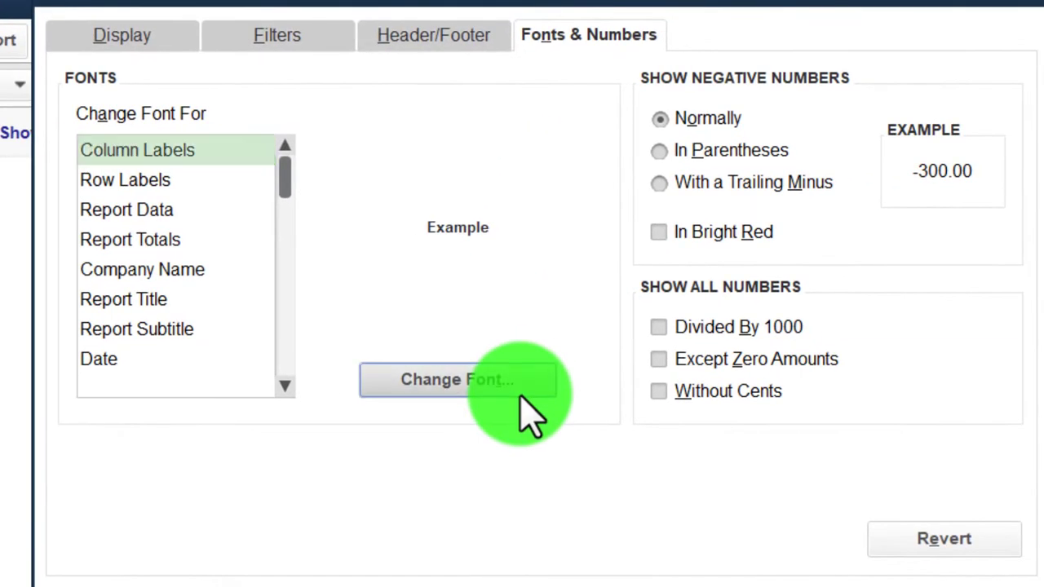
click(551, 390)
click(520, 300)
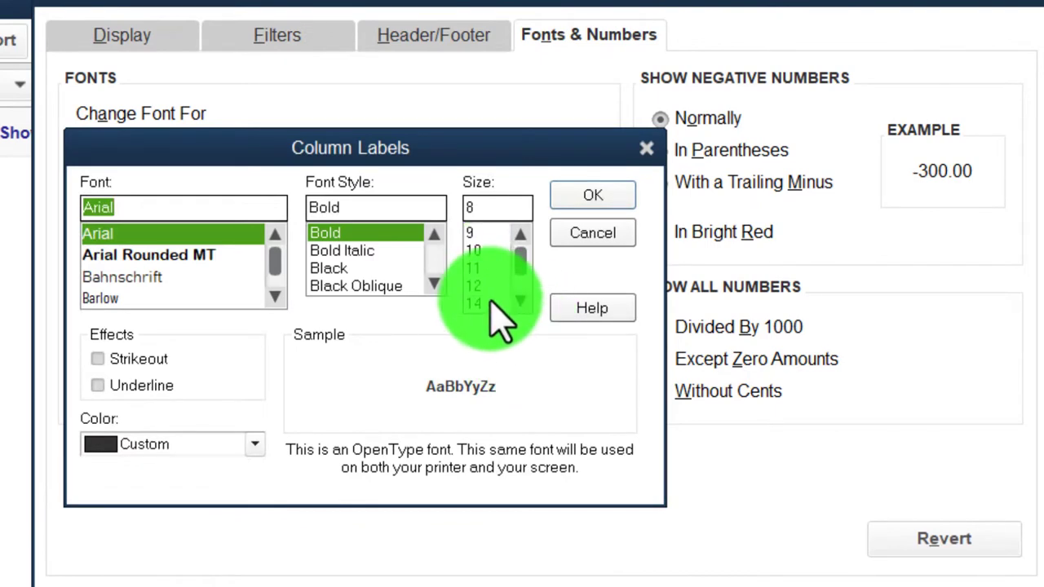
click(479, 302)
click(593, 196)
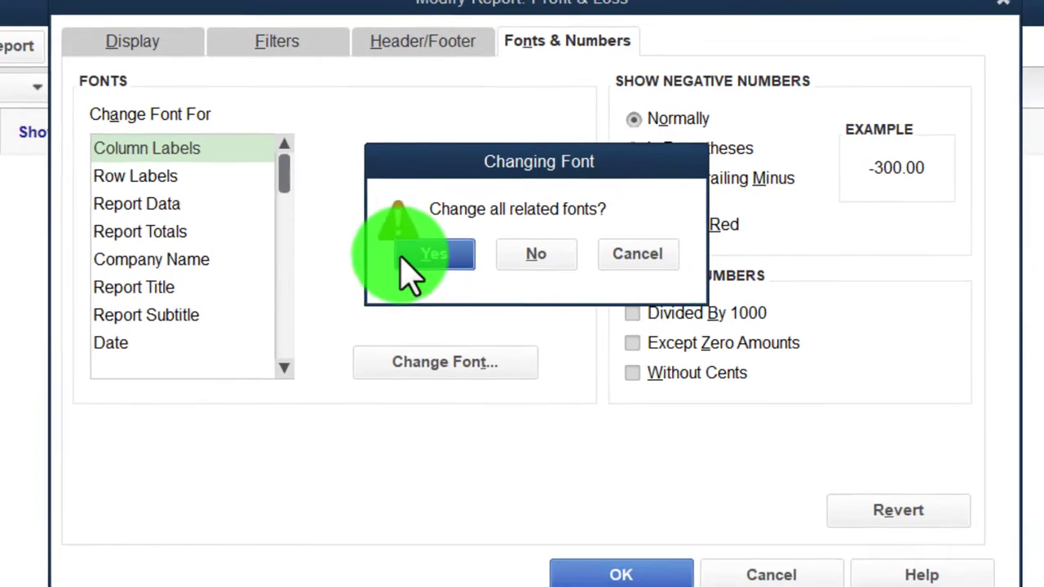
click(446, 263)
click(562, 554)
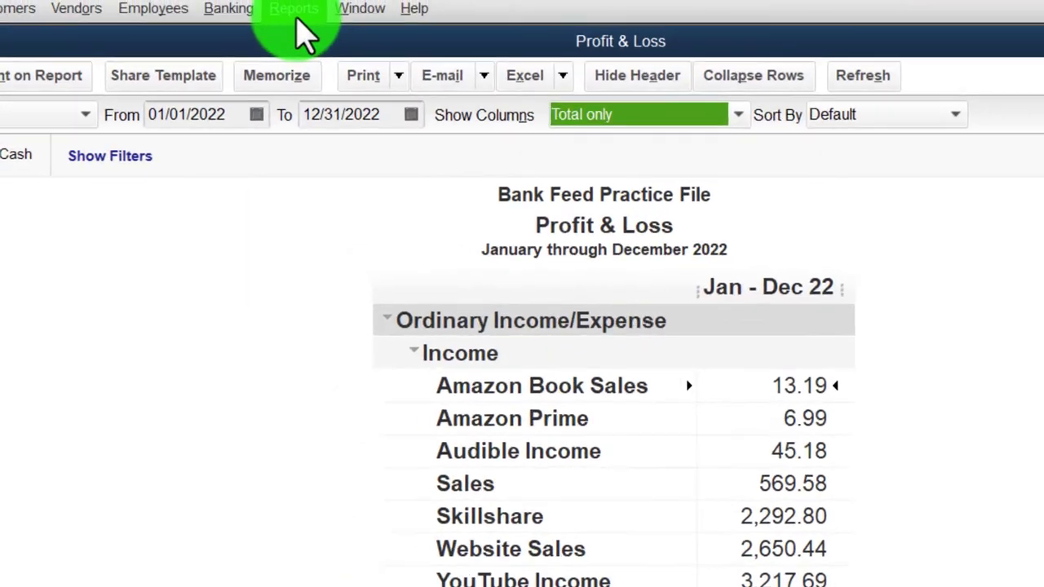
click(262, 1)
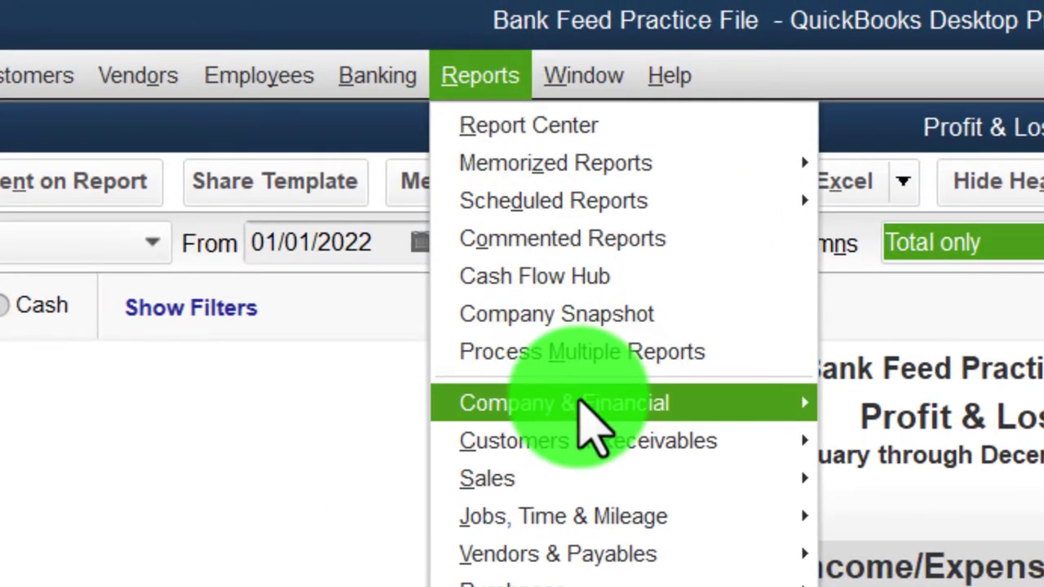
- Open the standard Balance Sheet for the dates 01/01/2022 to 12/31/2022
mouse_move(583, 405)
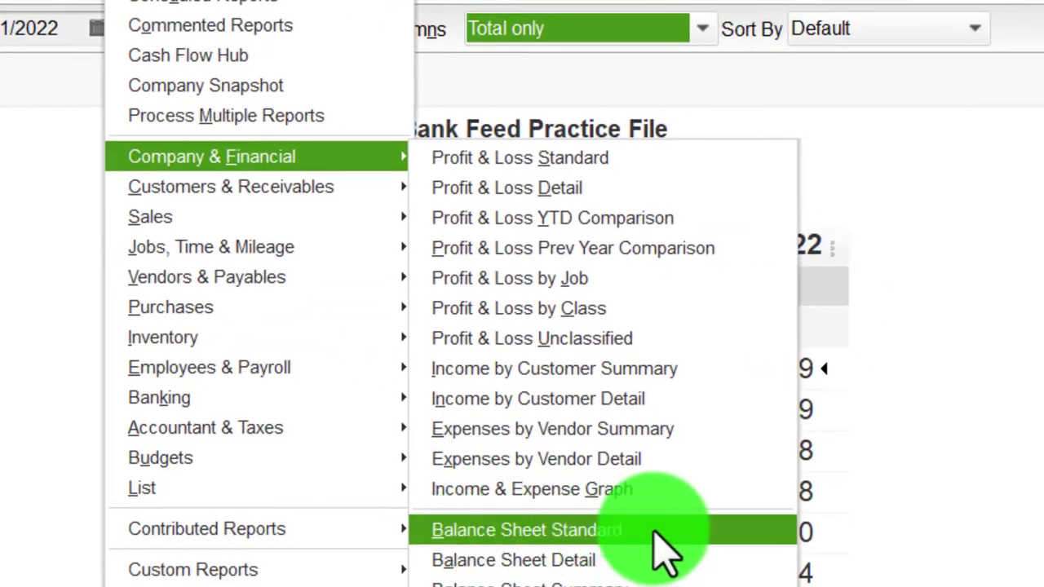
click(657, 532)
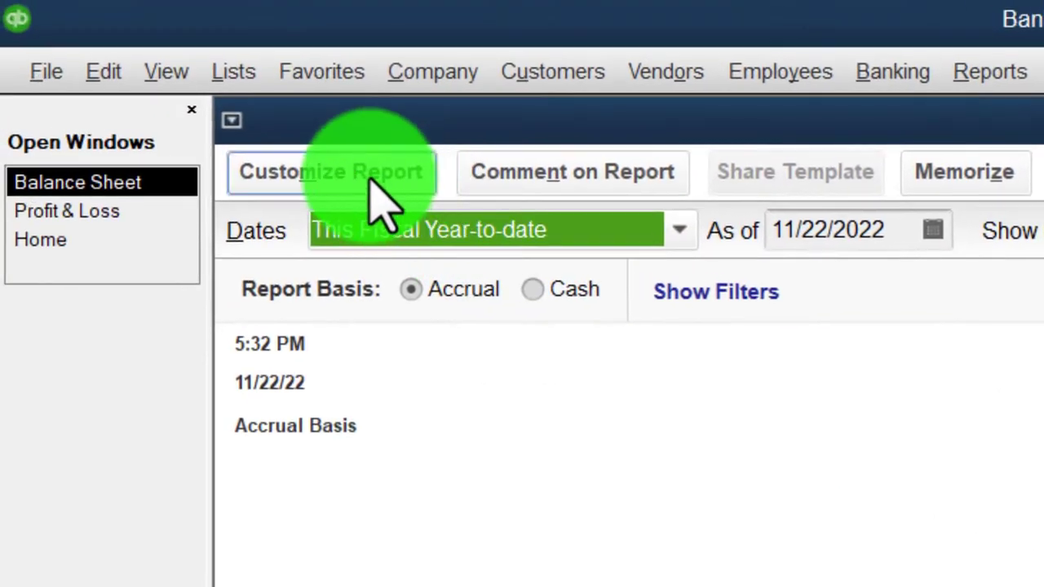
click(379, 204)
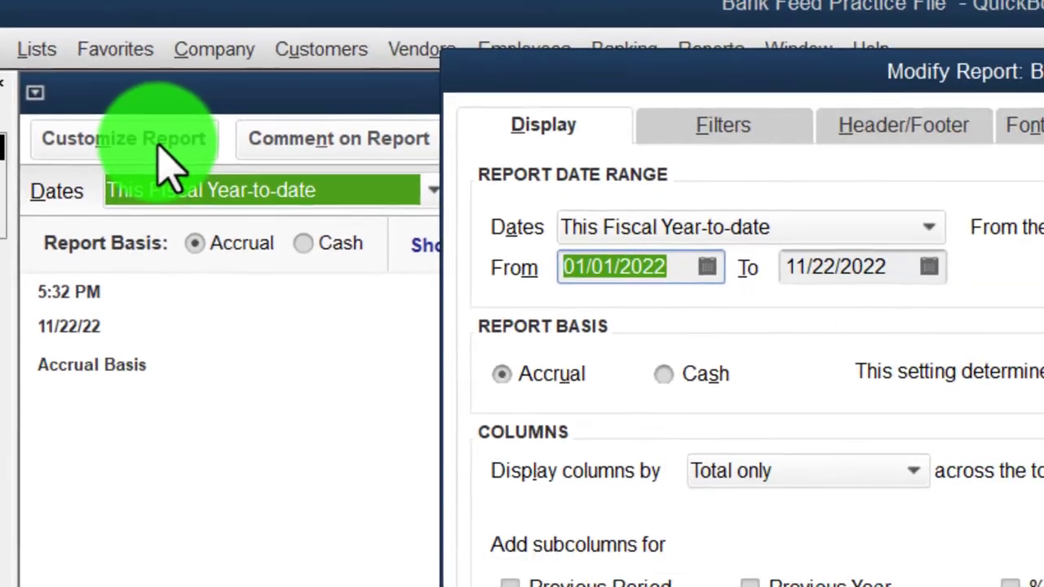
text(010122)
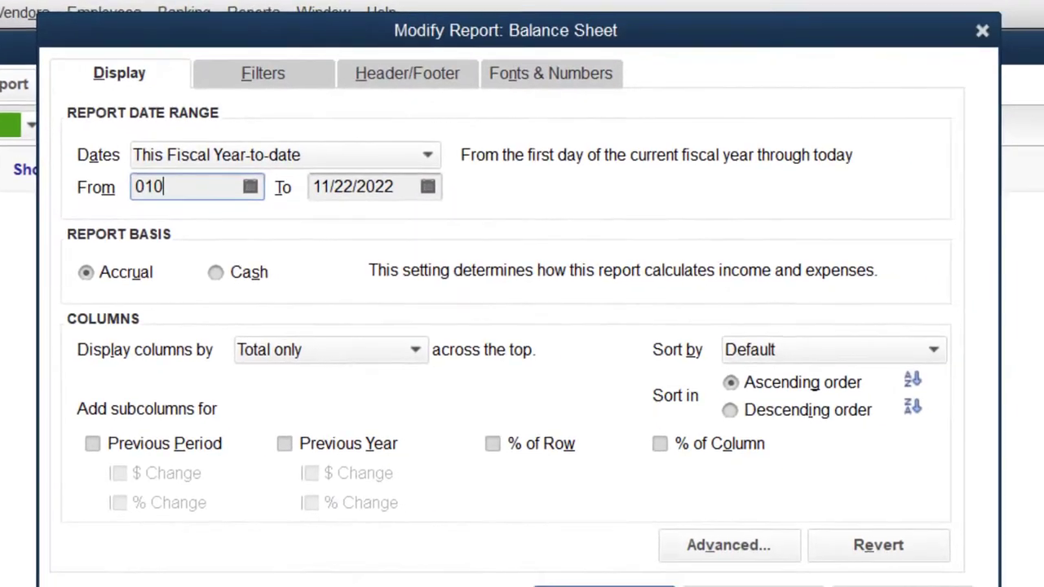
text(123122)
key(Tab)
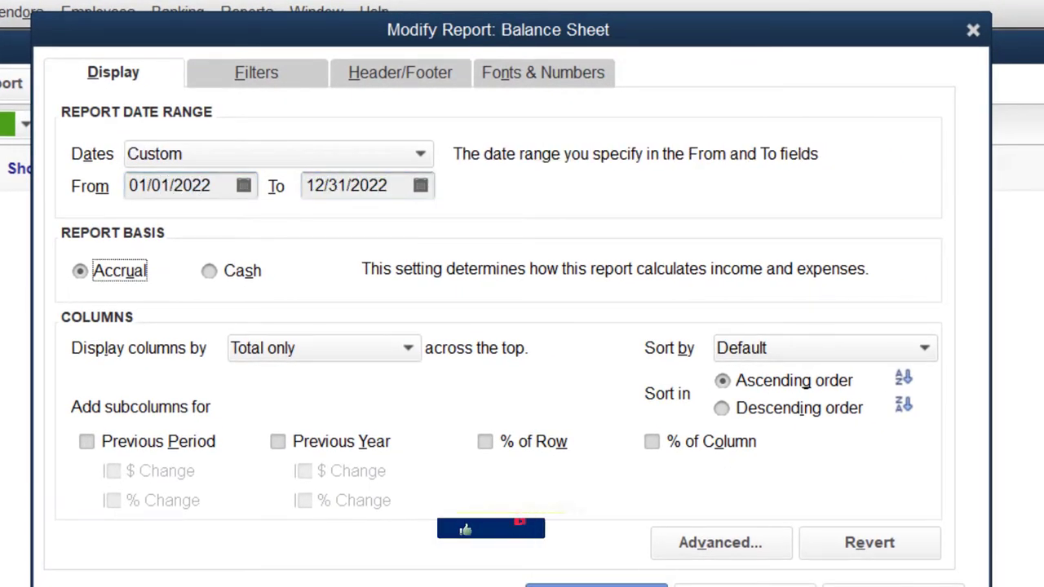
- Enlarge the Balance Sheet fonts to size 14 for all related labels
click(610, 82)
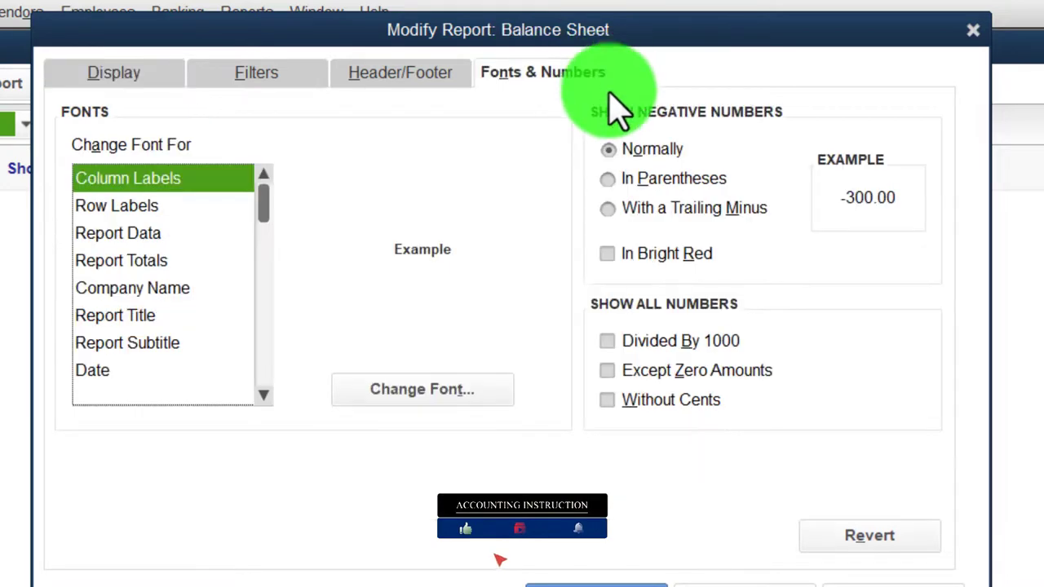
click(466, 394)
click(444, 319)
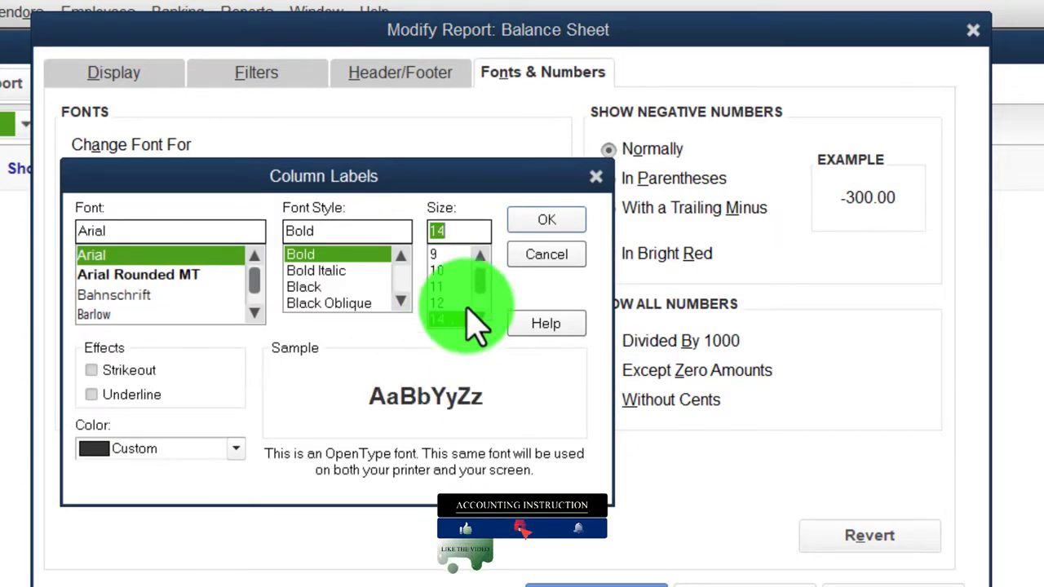
click(540, 221)
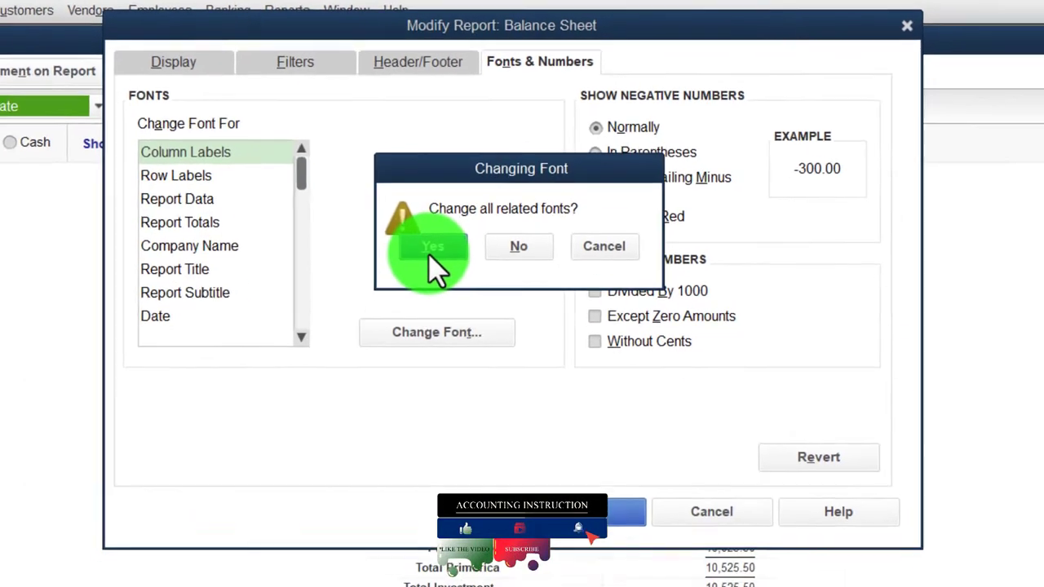
click(432, 247)
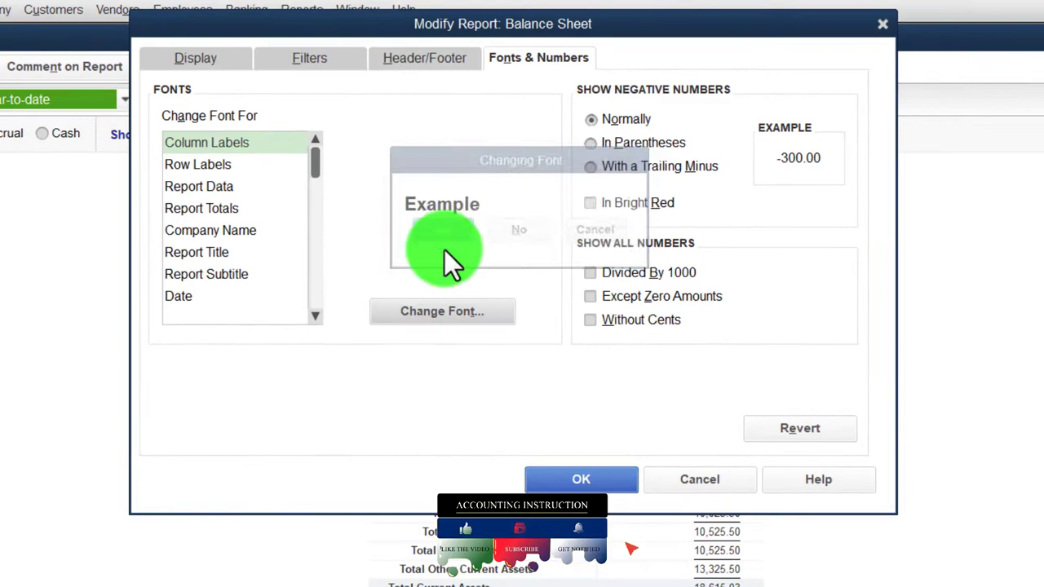
click(547, 509)
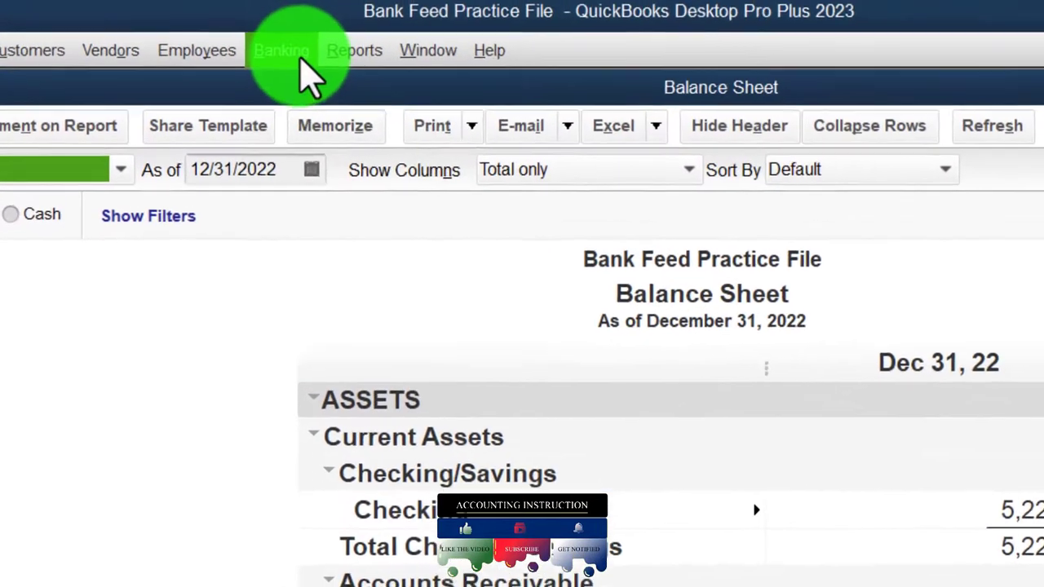
- Open the Bank Feeds Center and show the 13 unrecognized checking transactions
click(252, 16)
mouse_move(375, 313)
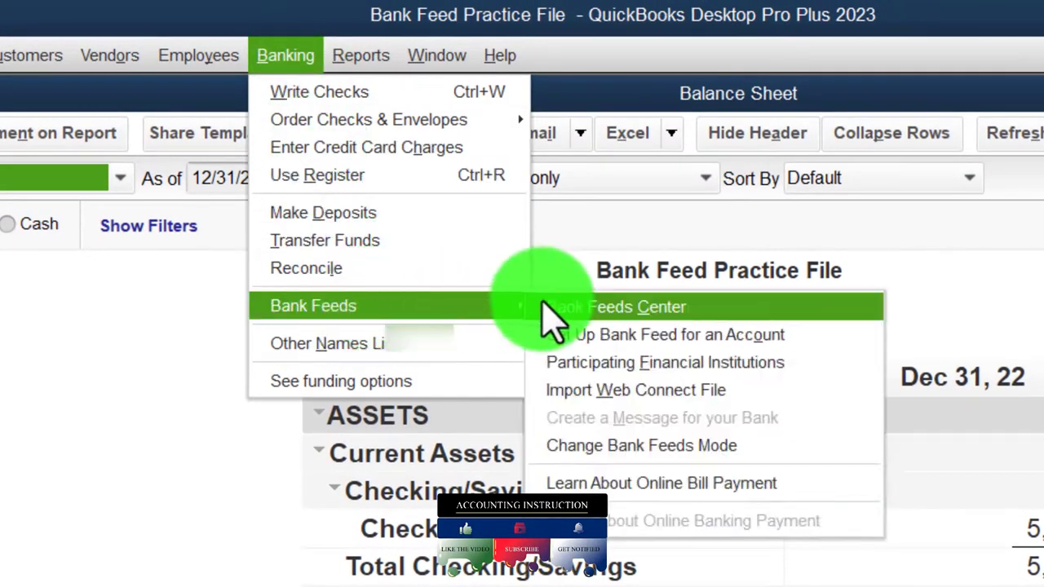
click(689, 313)
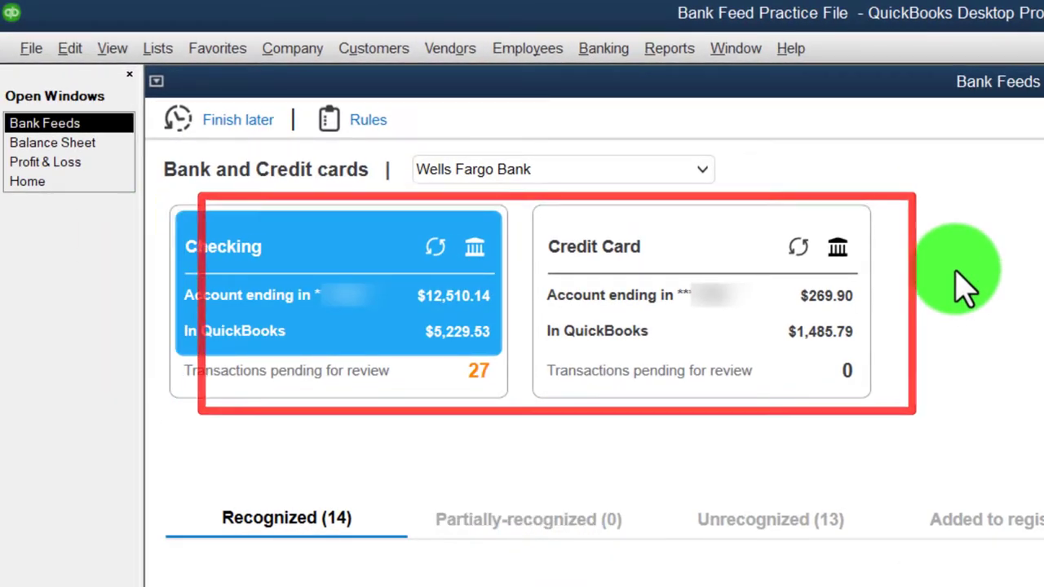
click(784, 526)
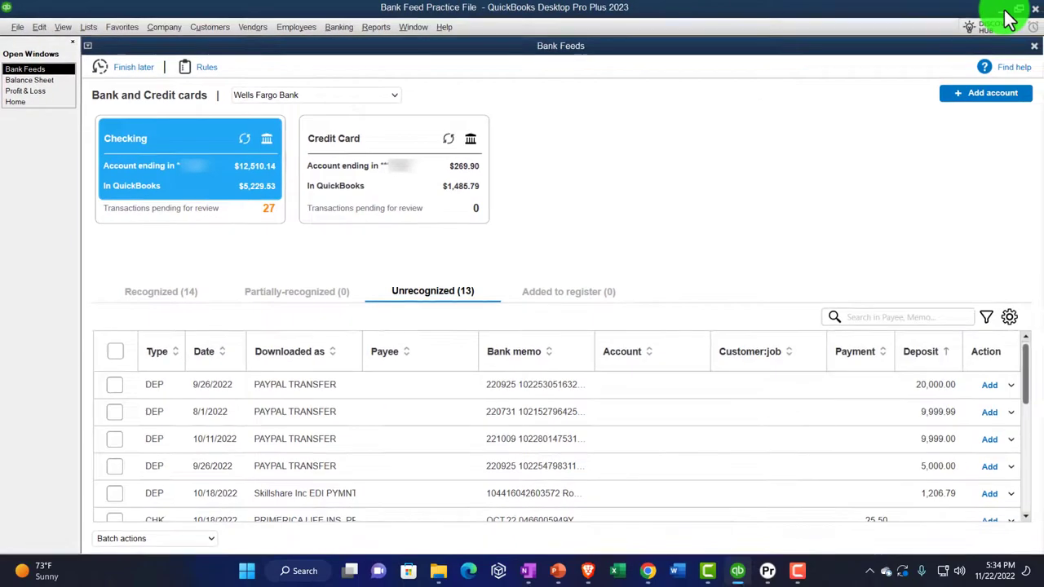
- Minimize QuickBooks and the ProperSoft browser window to show the desktop bank files
click(1006, 19)
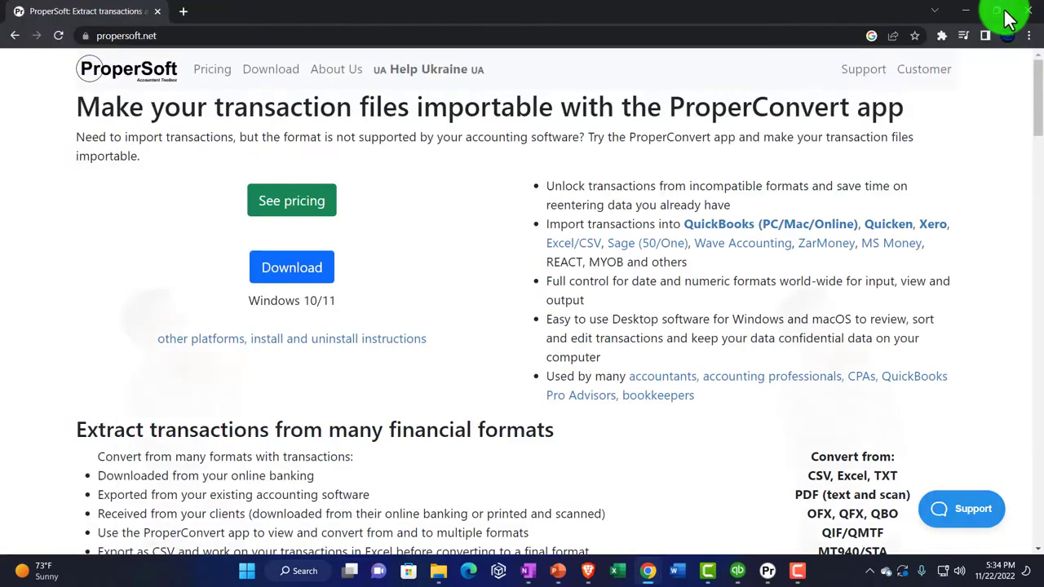
mouse_move(1009, 18)
click(966, 11)
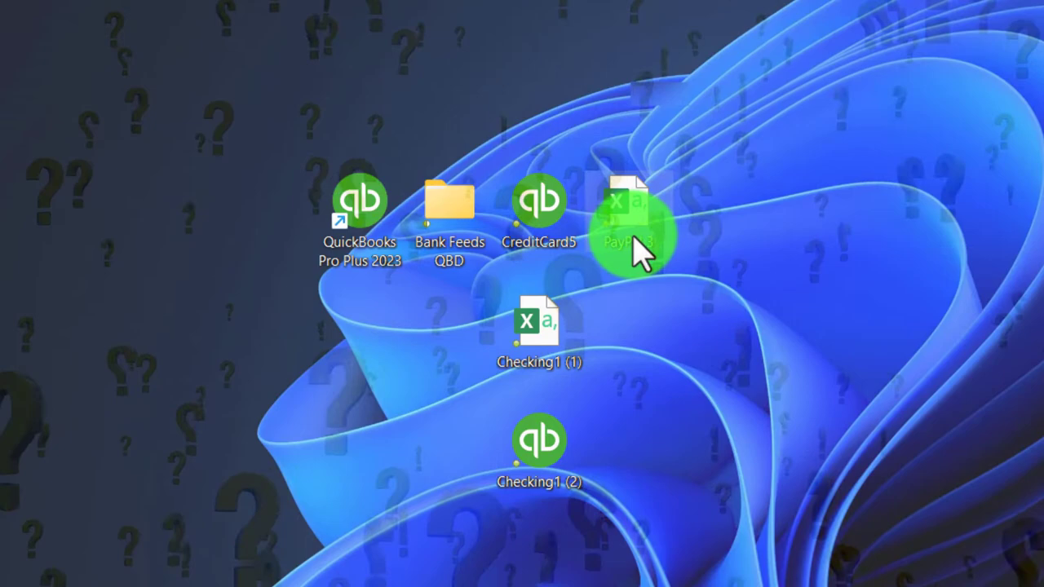
- Open the PayPal 3 workbook and widen columns A, B and C so dates, payees and amounts show
double_click(629, 236)
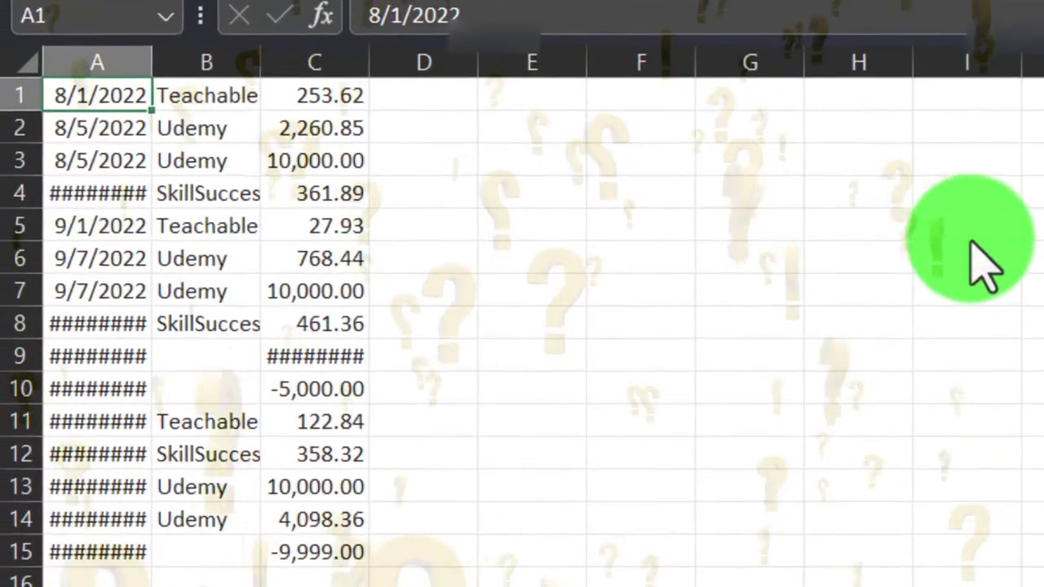
click(774, 253)
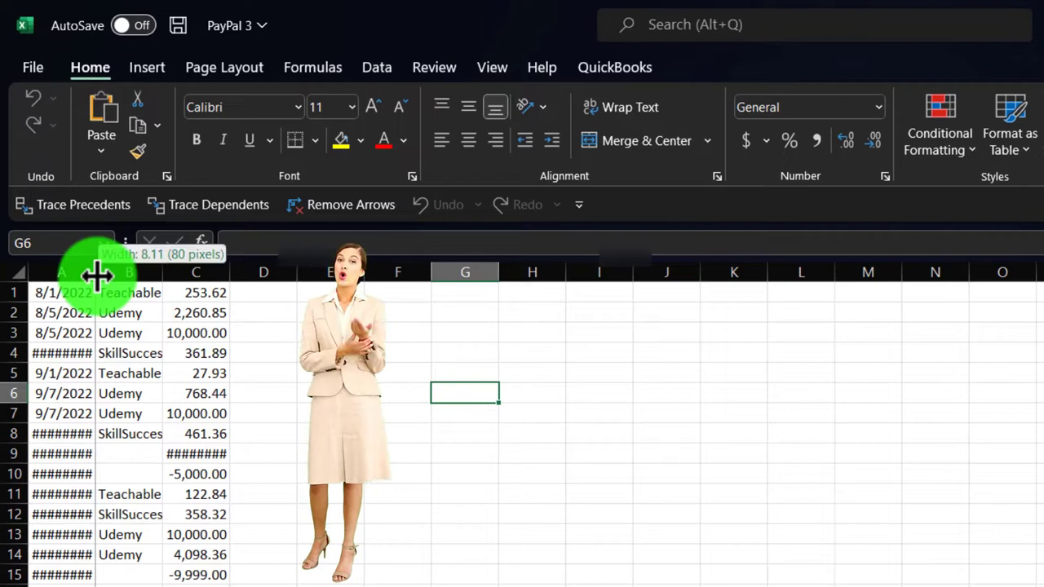
drag(96, 275, 102, 273)
drag(176, 272, 179, 272)
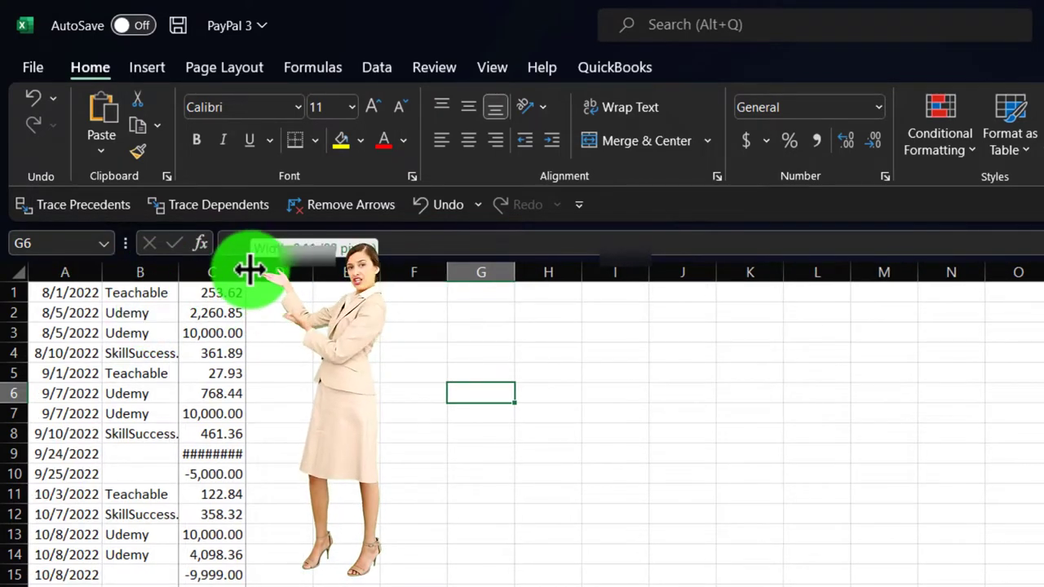
drag(247, 270, 253, 272)
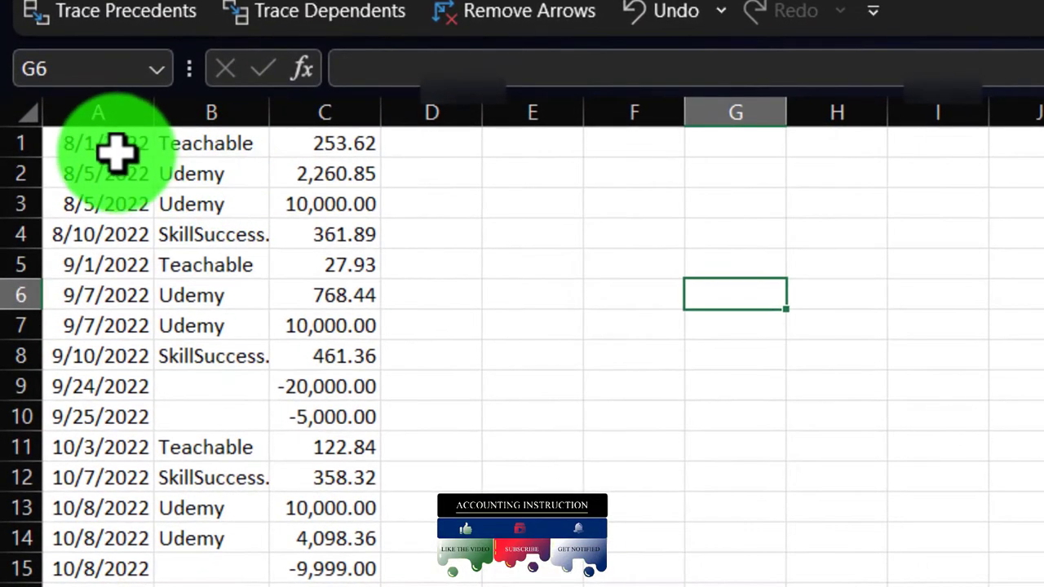
click(117, 149)
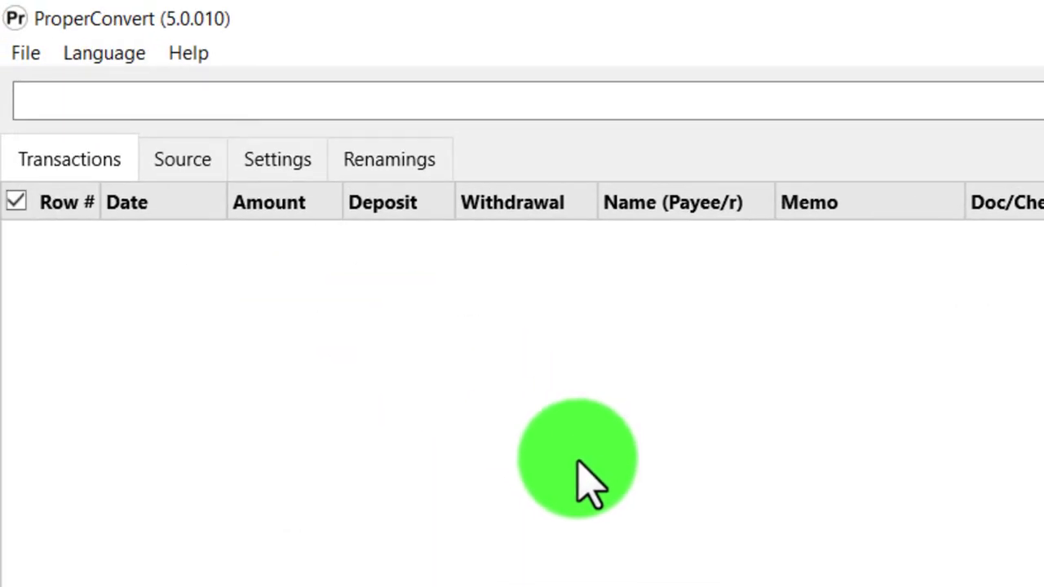
- Bring the ProperSoft web page back to the front
mouse_move(650, 574)
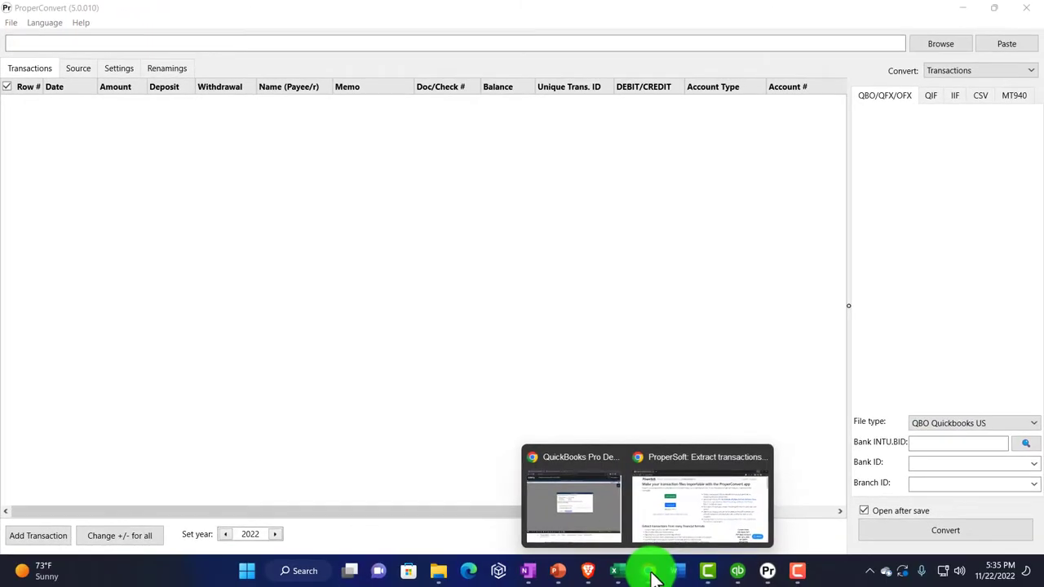
click(699, 499)
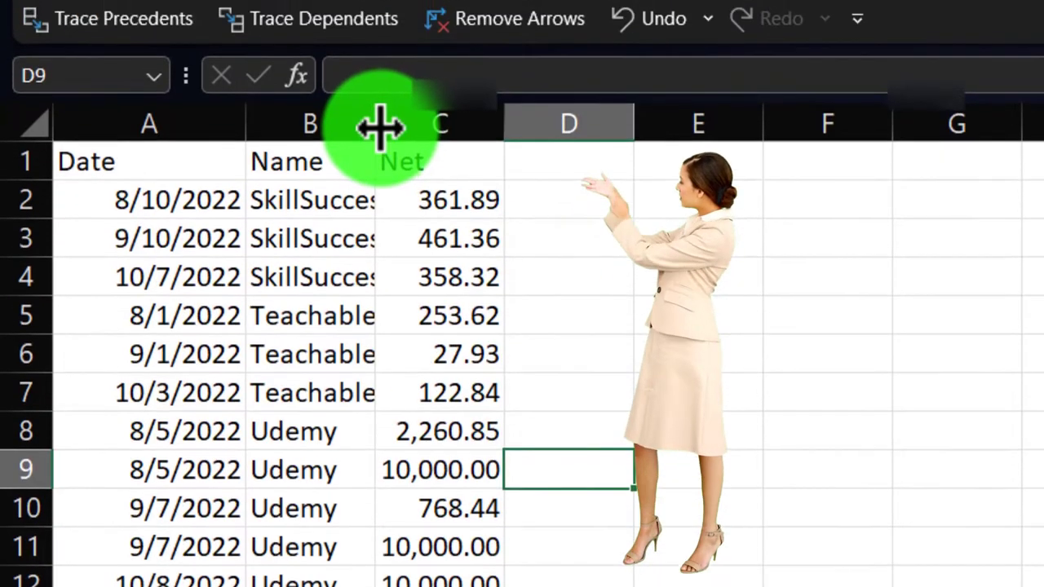
- Widen column B and save a copy of the sheet as 'PayPal 2' in CSV format
drag(377, 126, 402, 126)
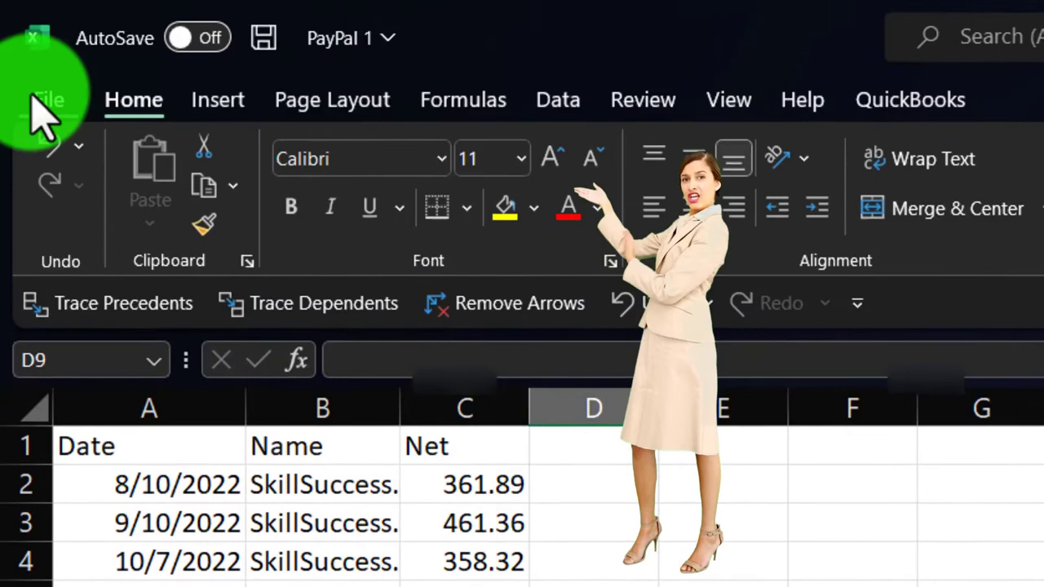
click(35, 112)
click(105, 510)
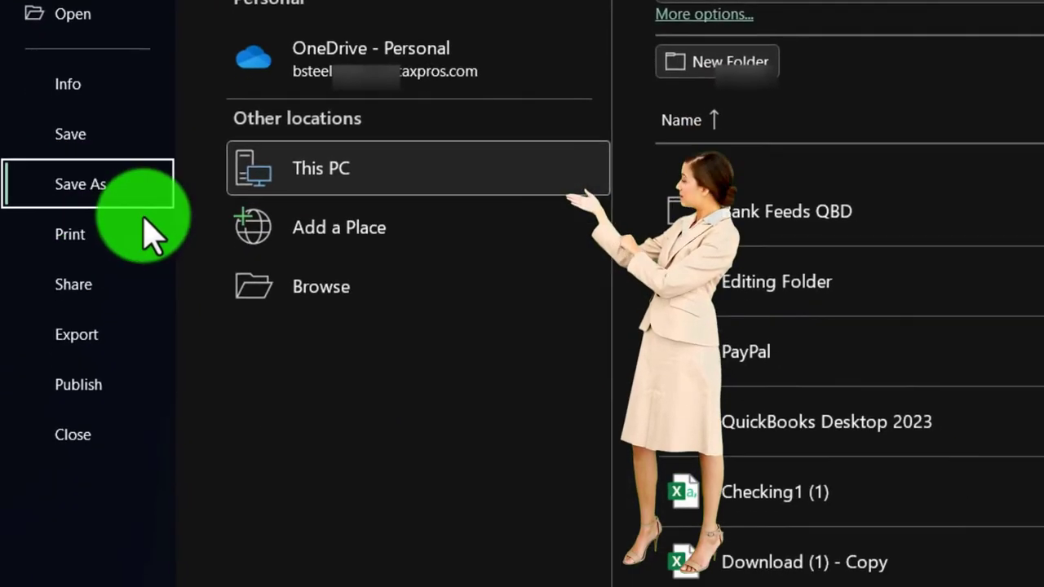
click(324, 264)
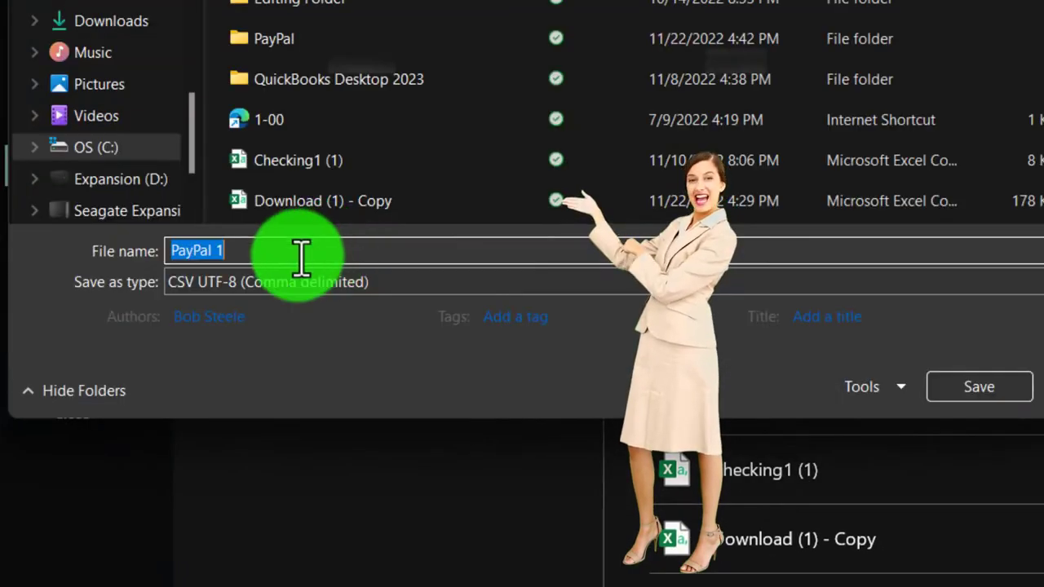
click(261, 251)
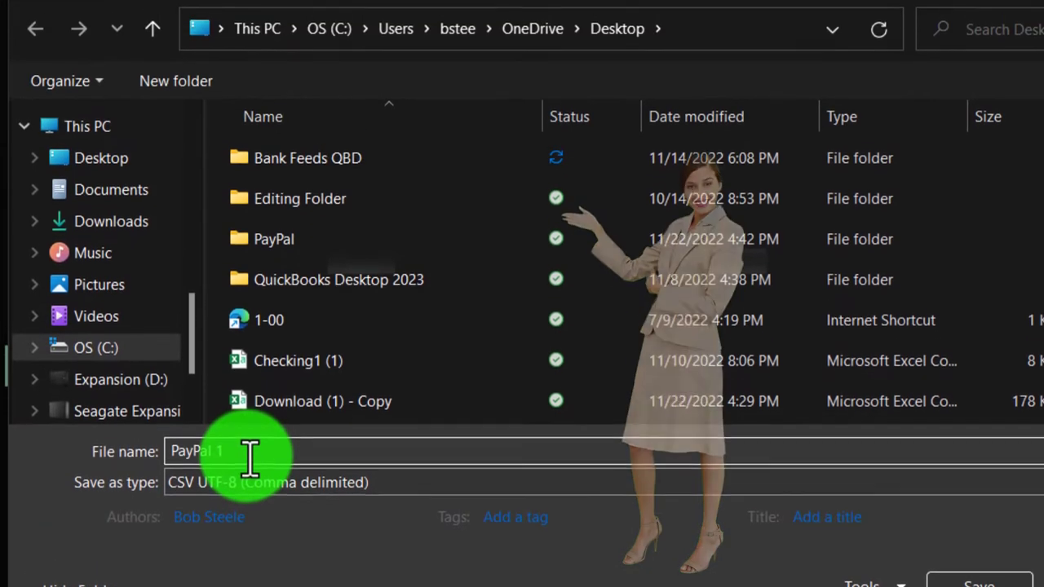
key(BackSpace)
key(Return)
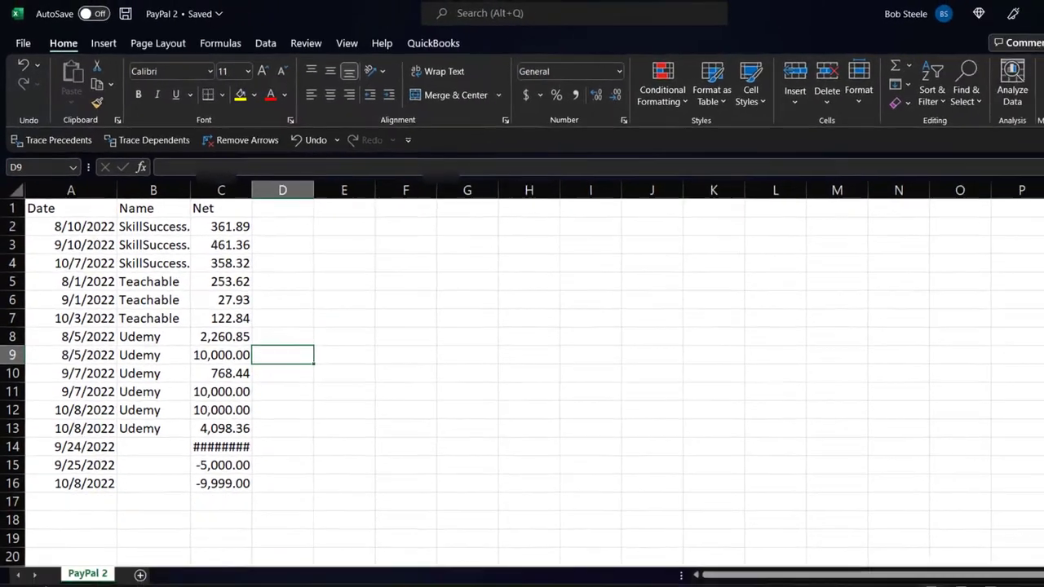
- Close Excel, move PayPal 2 beside PayPal 1 on the desktop, and open PayPal 1
click(1027, 28)
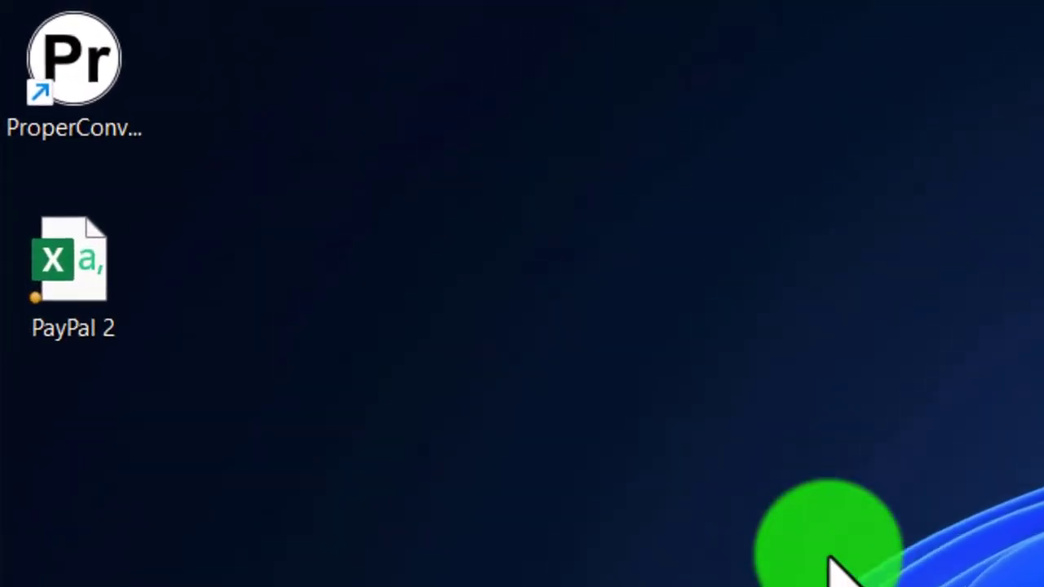
drag(89, 298, 820, 204)
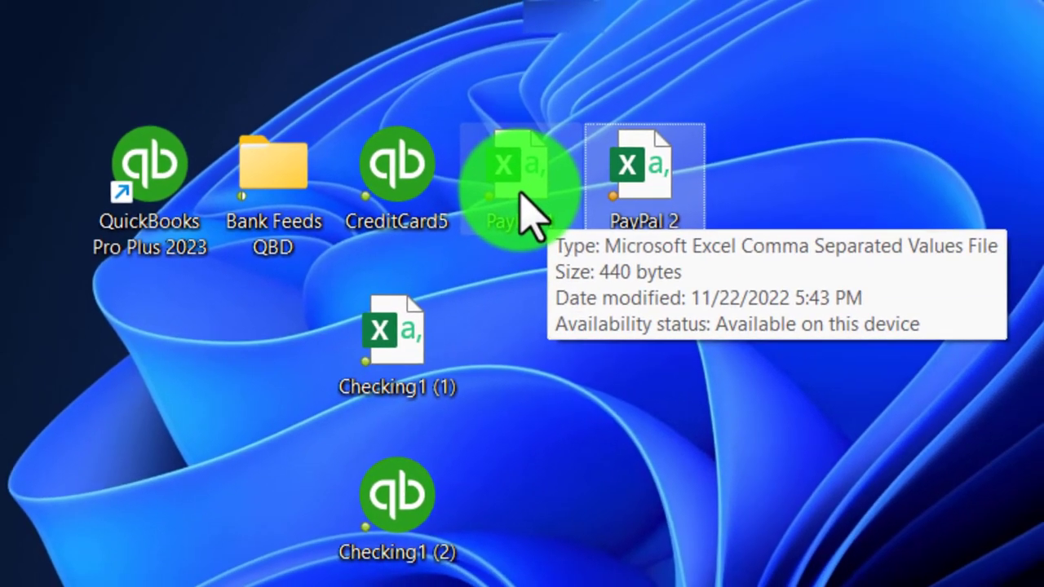
double_click(520, 197)
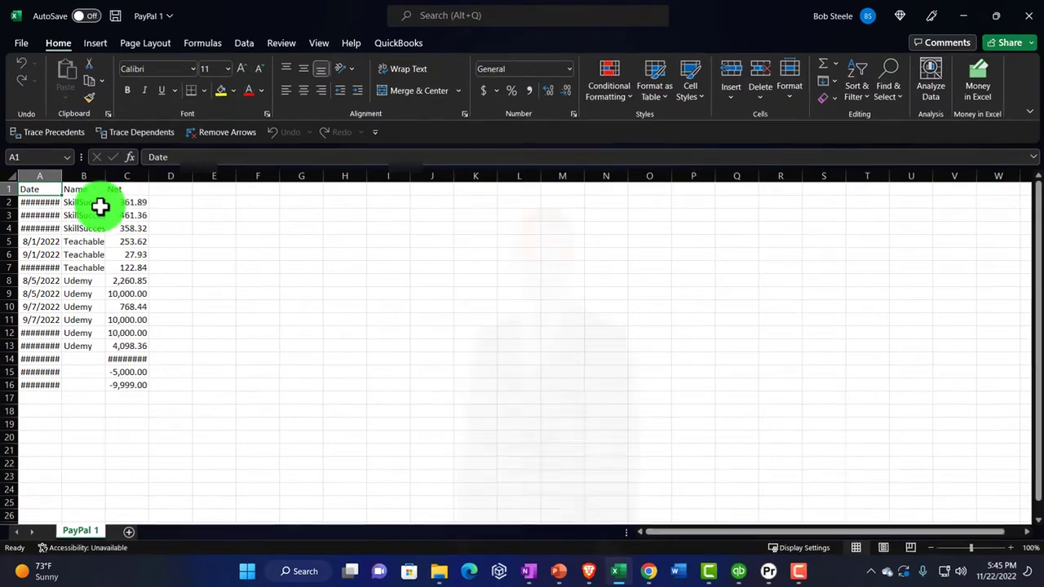
- Autofit column A, filter columns A to C, sort PayPal 1 by Date oldest to newest, and minimize Excel
click(97, 204)
double_click(83, 128)
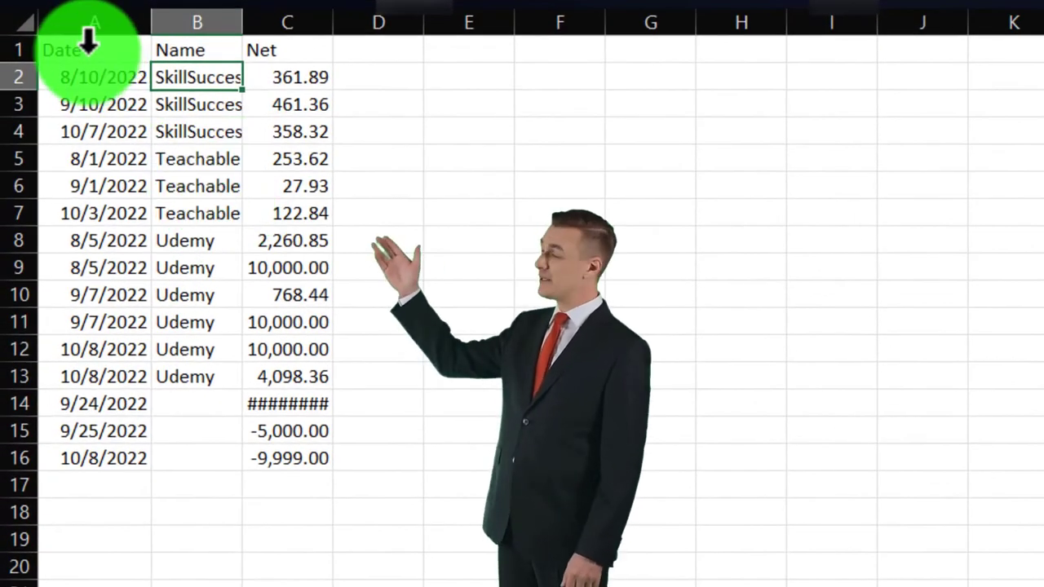
drag(88, 40, 278, 438)
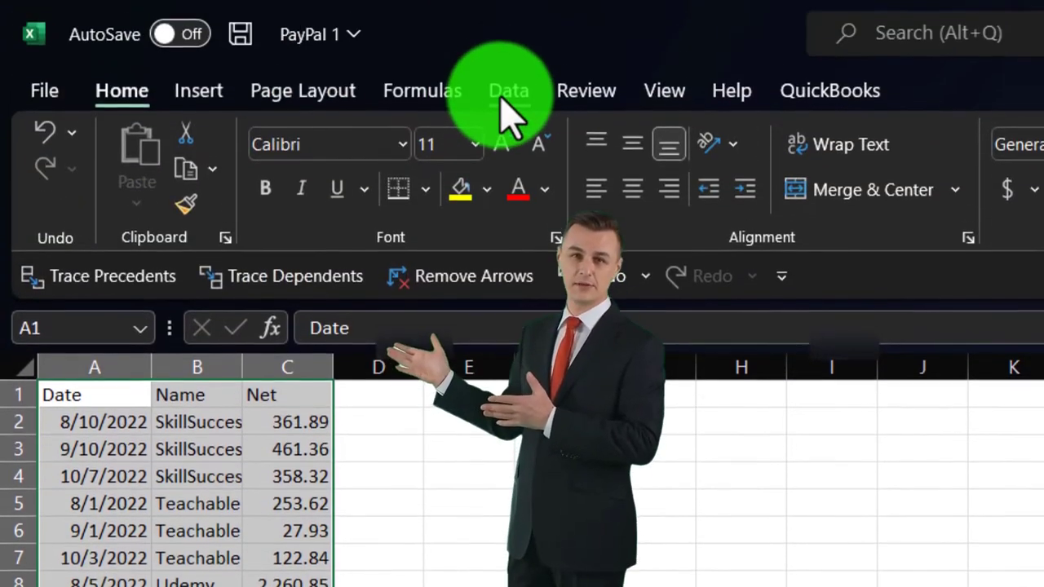
click(506, 94)
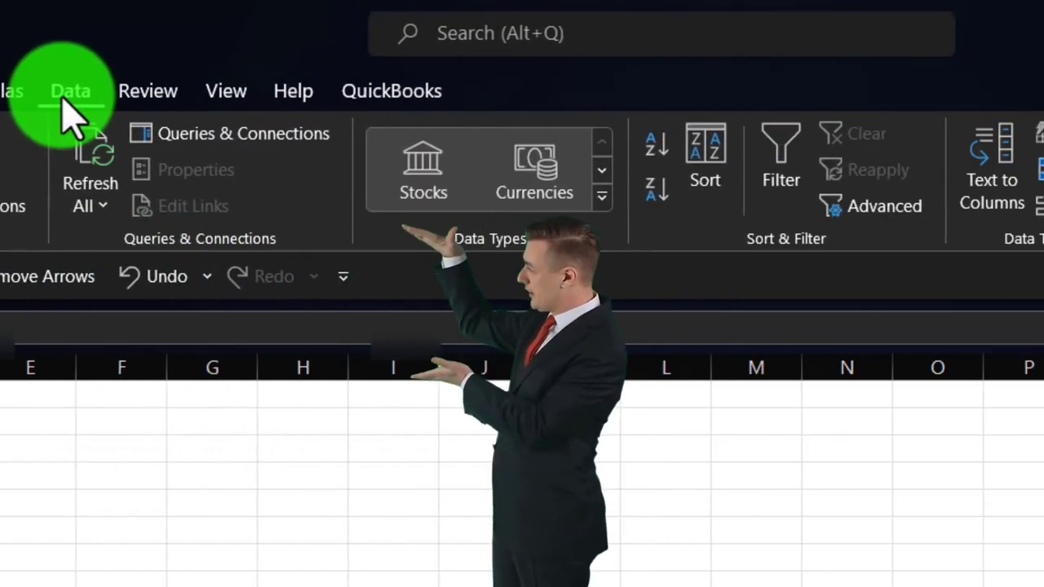
click(307, 196)
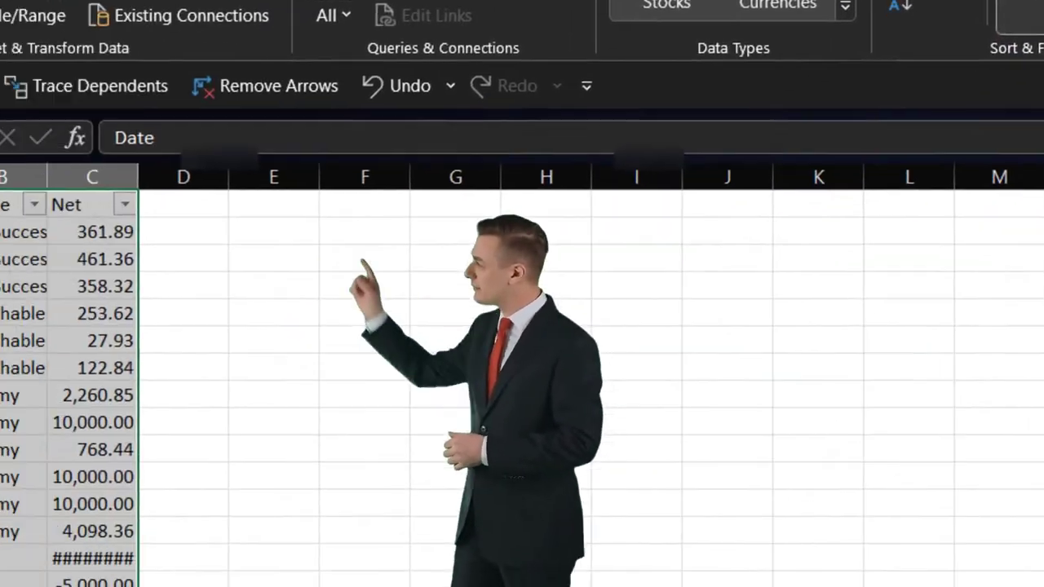
click(138, 153)
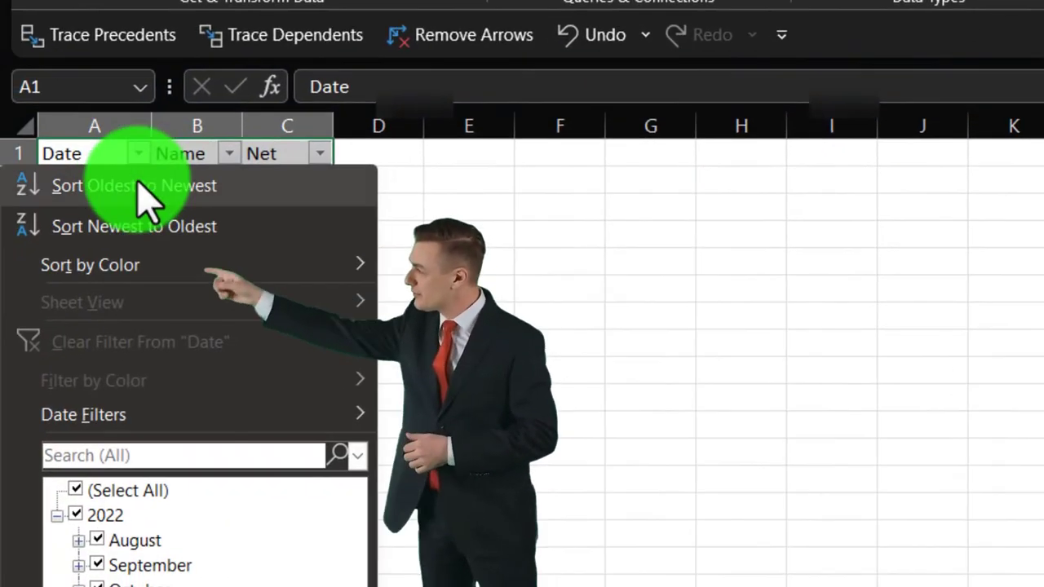
click(147, 186)
click(224, 290)
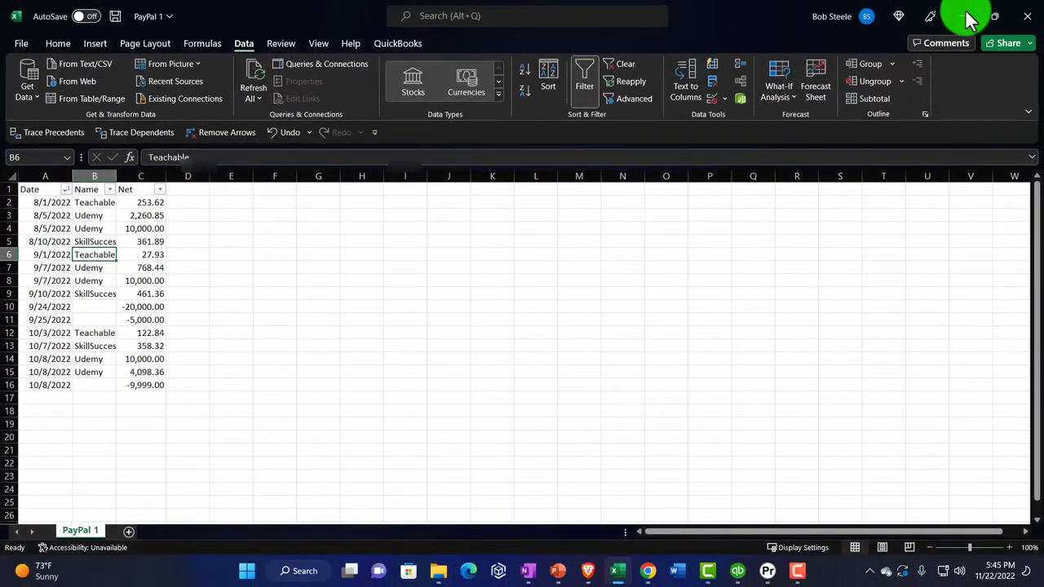
click(964, 16)
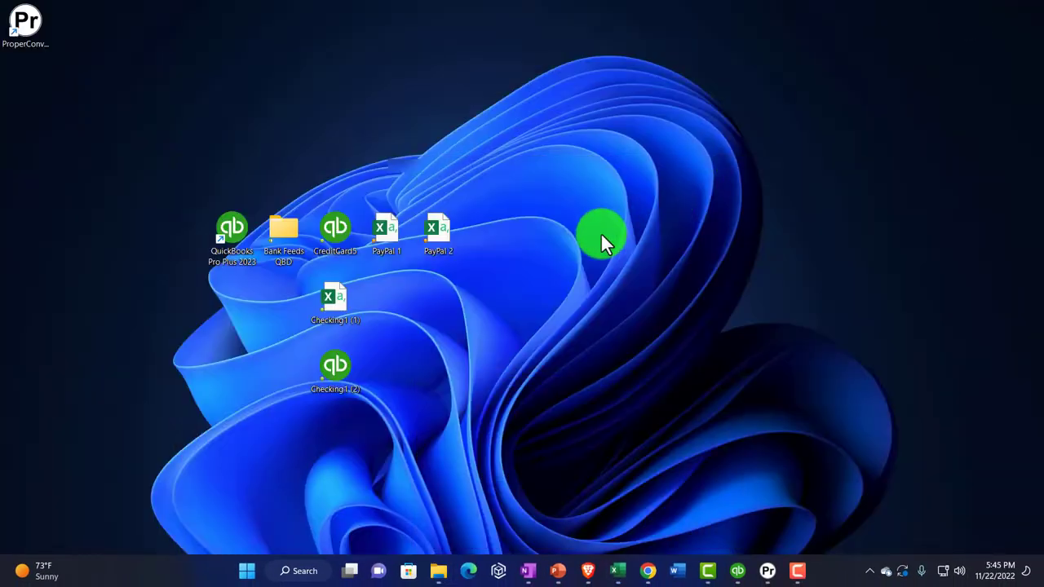
- Open PayPal 2, autofit column A, add header filters and sort by Date oldest to newest
double_click(453, 226)
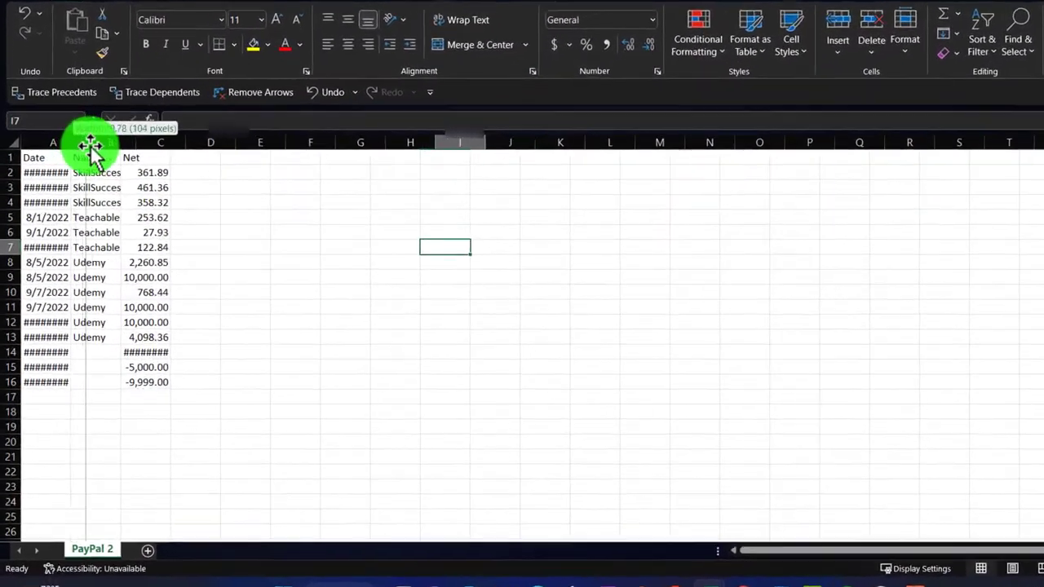
double_click(62, 176)
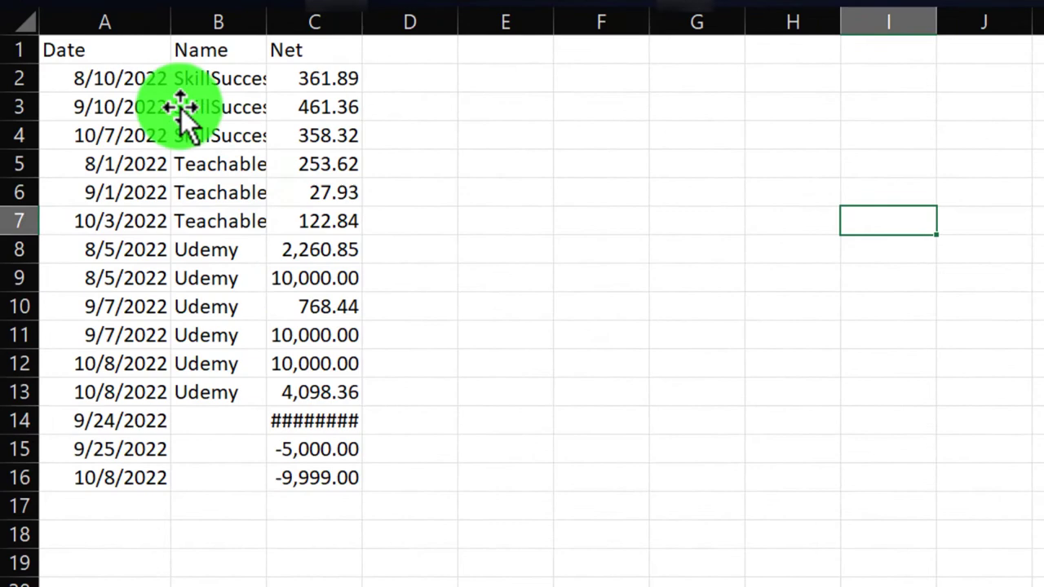
drag(81, 50, 318, 485)
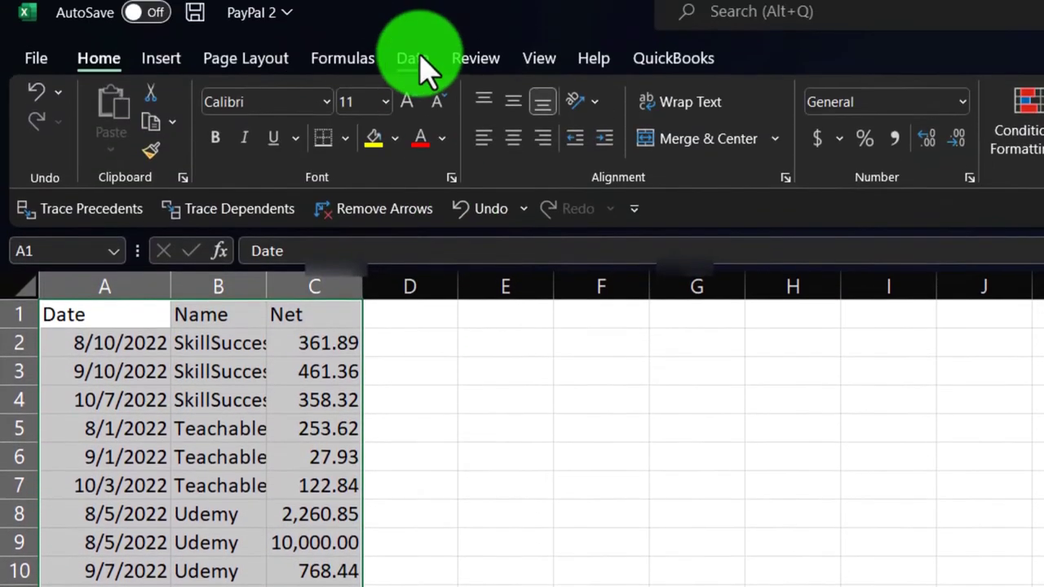
click(413, 59)
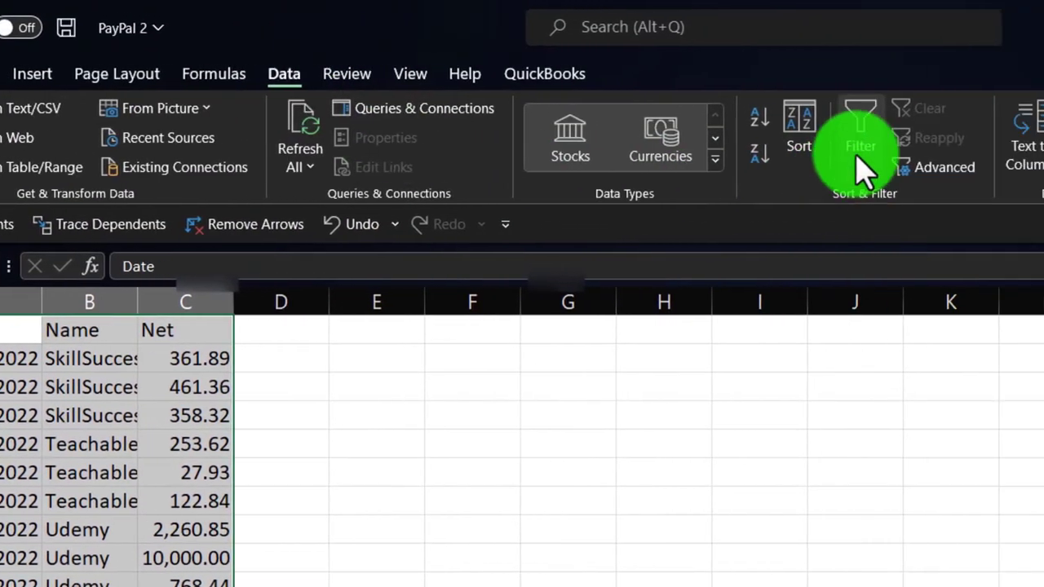
click(996, 151)
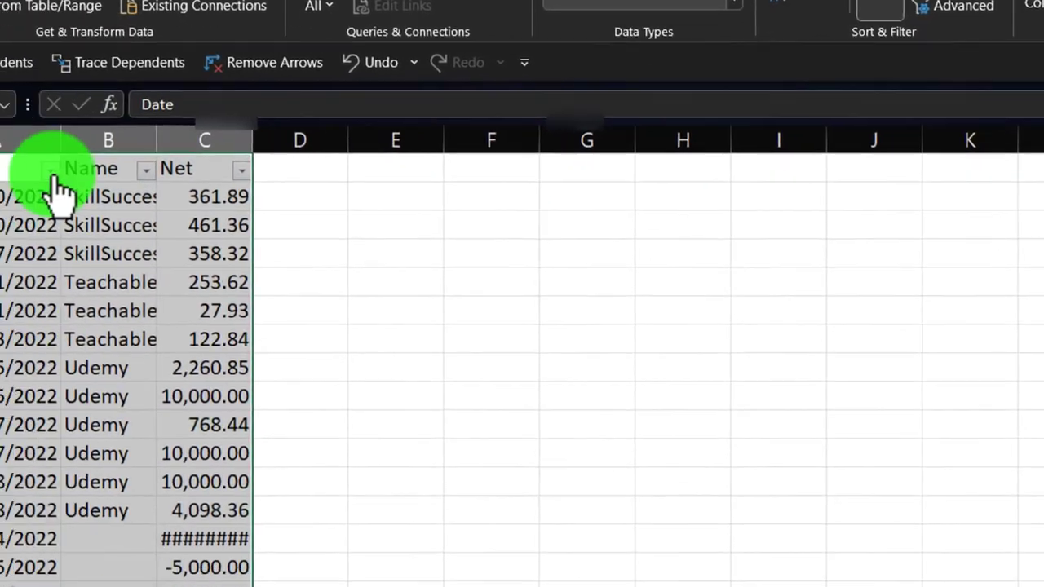
click(52, 173)
click(167, 138)
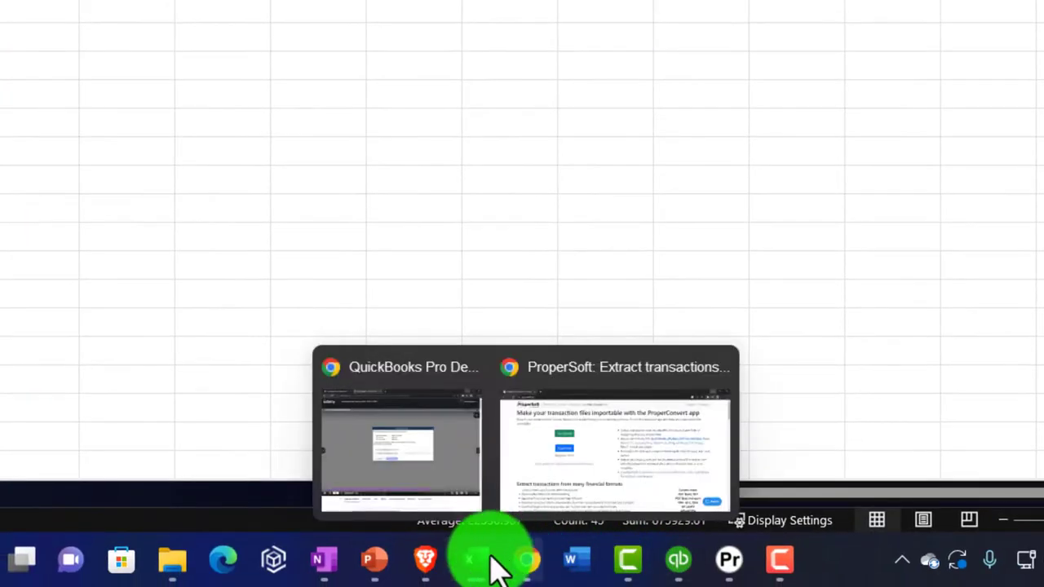
- Arrange the PayPal 1 and PayPal 2 windows side by side
mouse_move(488, 571)
click(432, 471)
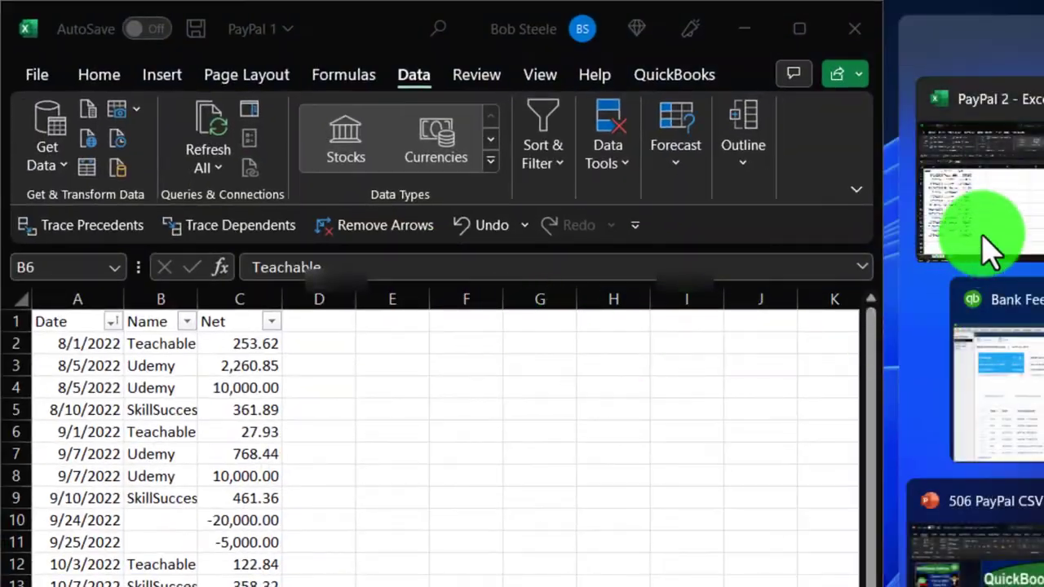
click(990, 252)
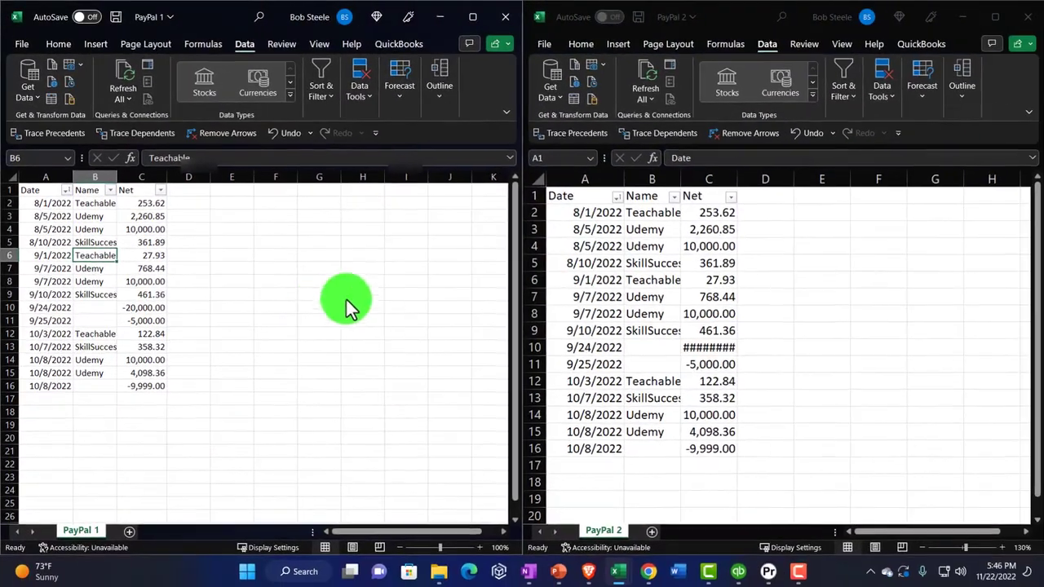
- Delete rows 10–16 from PayPal 1, keeping only transactions through 9/10/2022
click(401, 386)
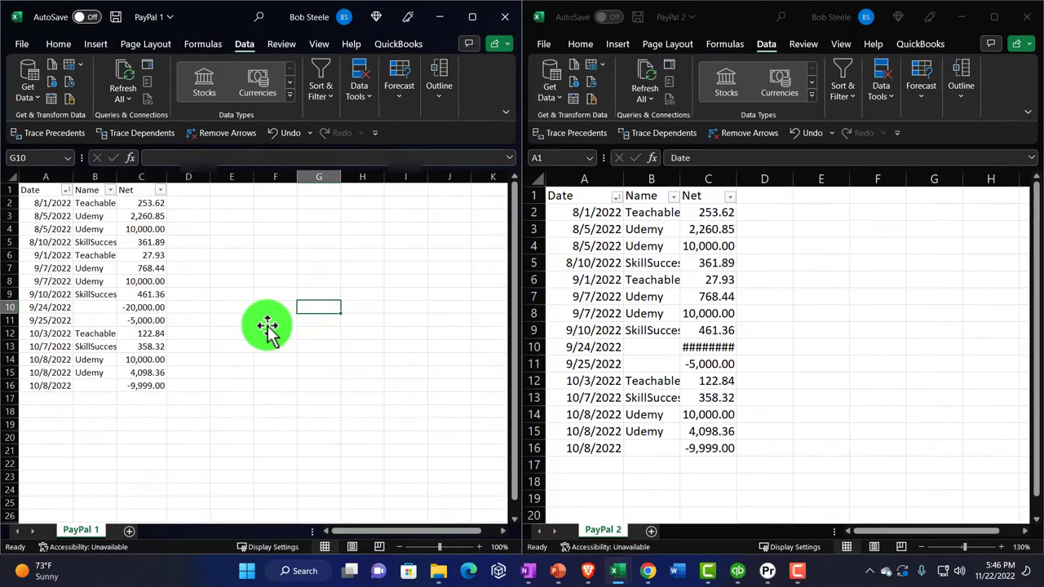
scroll(337, 413, up, 3)
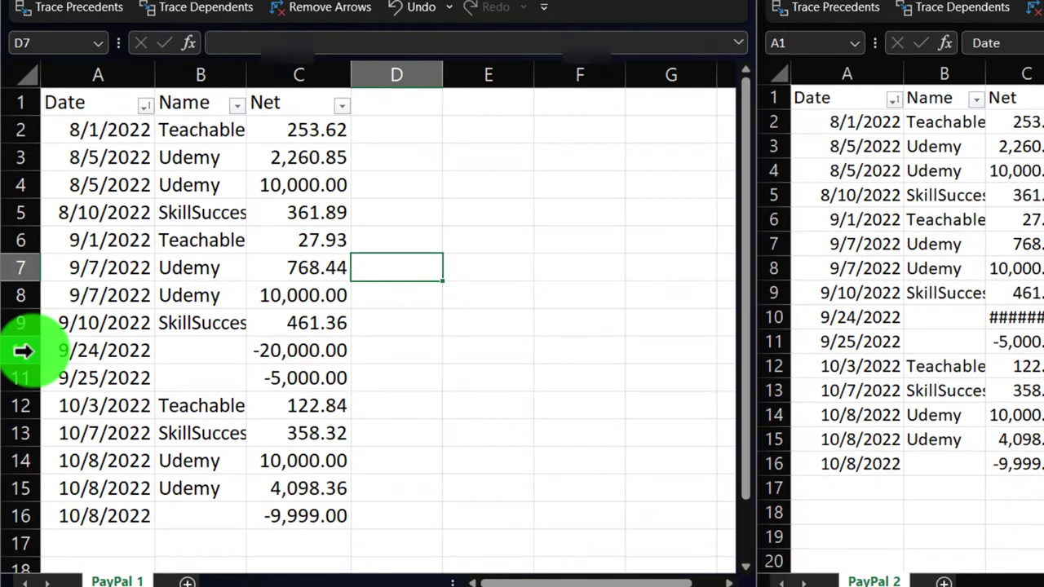
click(22, 351)
drag(22, 351, 26, 524)
right_click(204, 452)
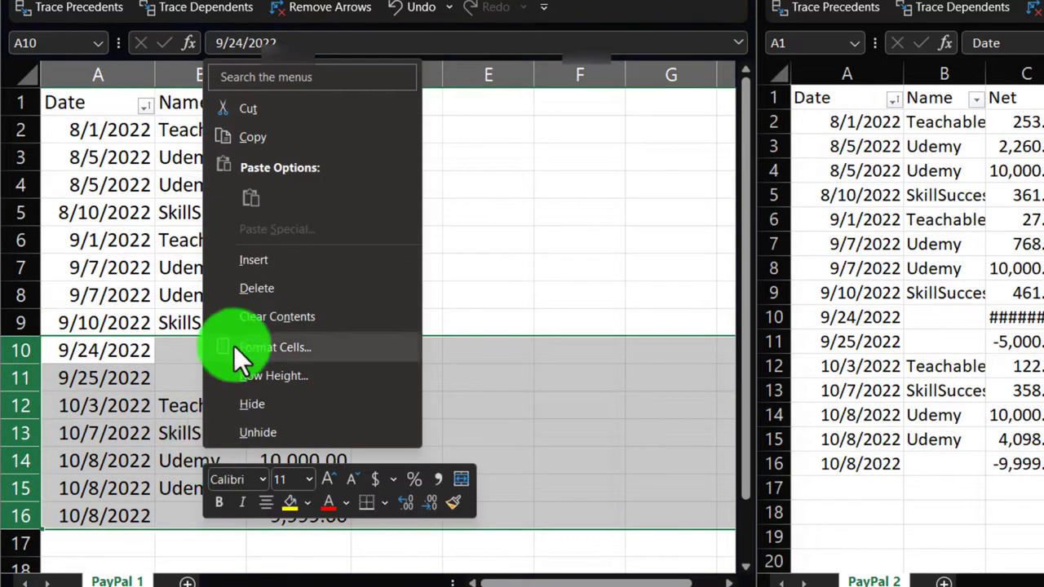
click(249, 286)
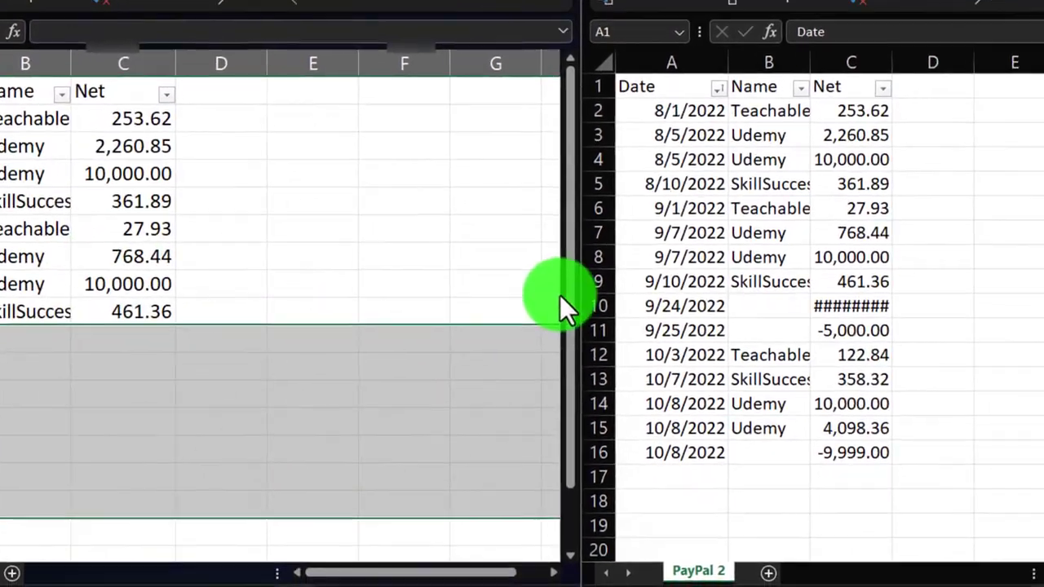
key(ctrl+a)
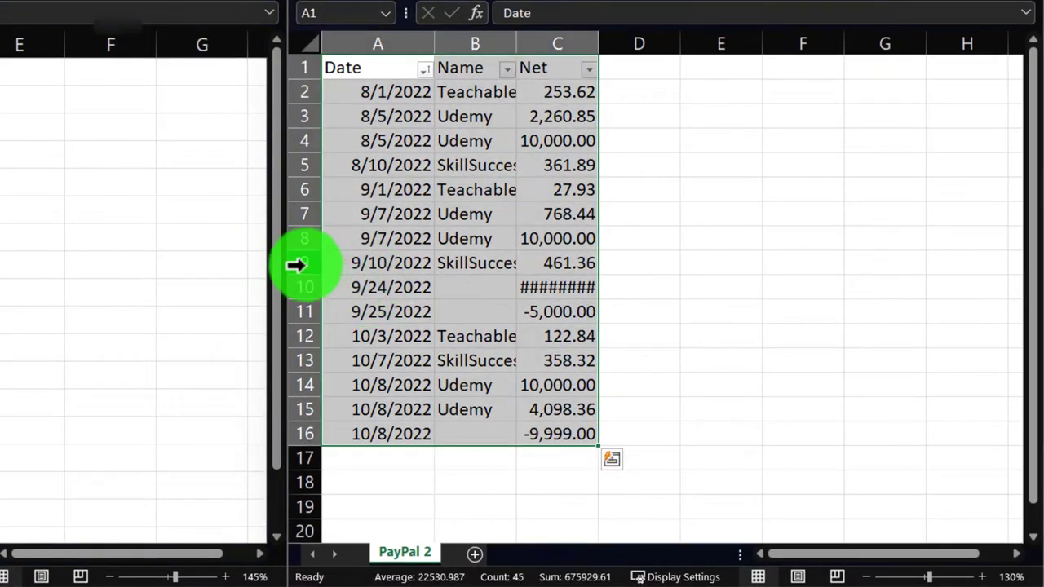
- Delete rows 2–9 from PayPal 2, keeping only transactions from 9/24/2022 onward
click(295, 263)
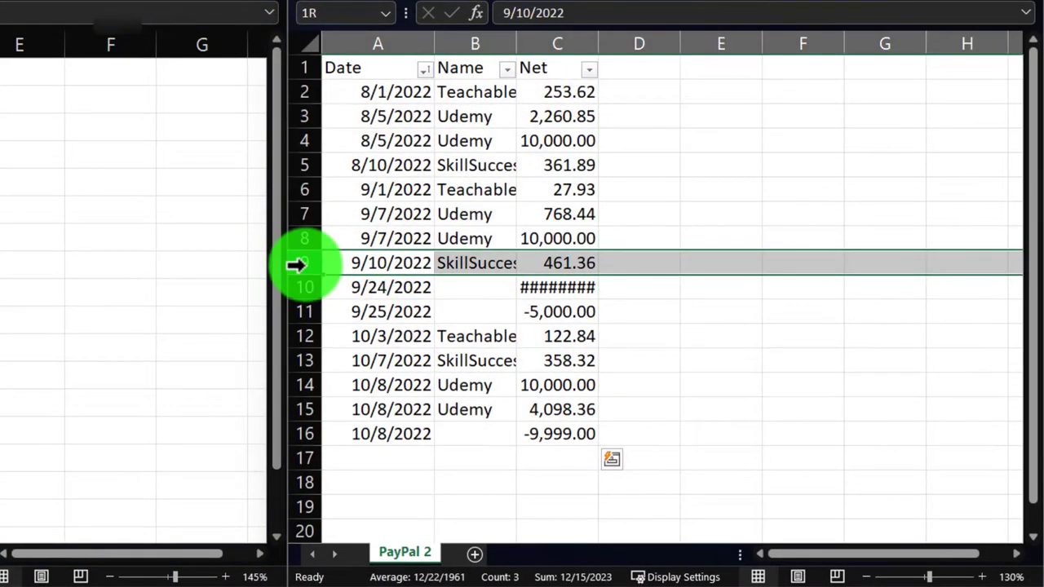
drag(297, 263, 308, 92)
right_click(383, 154)
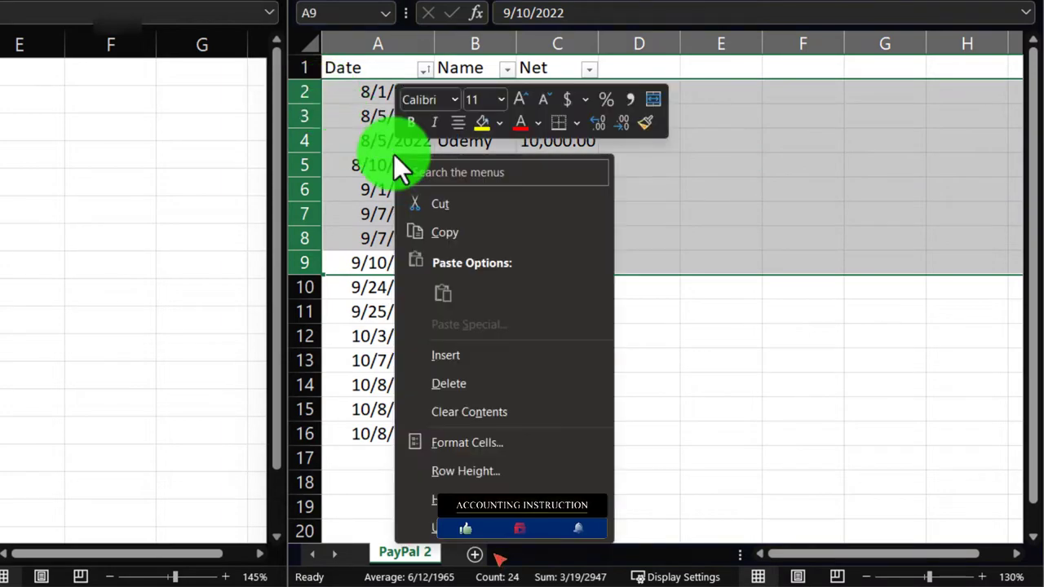
click(442, 383)
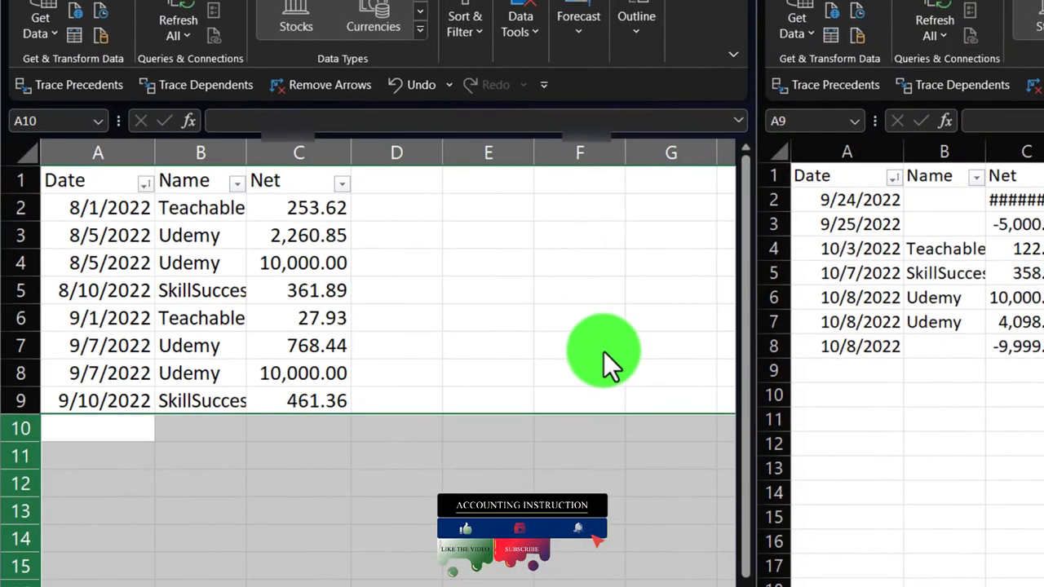
click(493, 303)
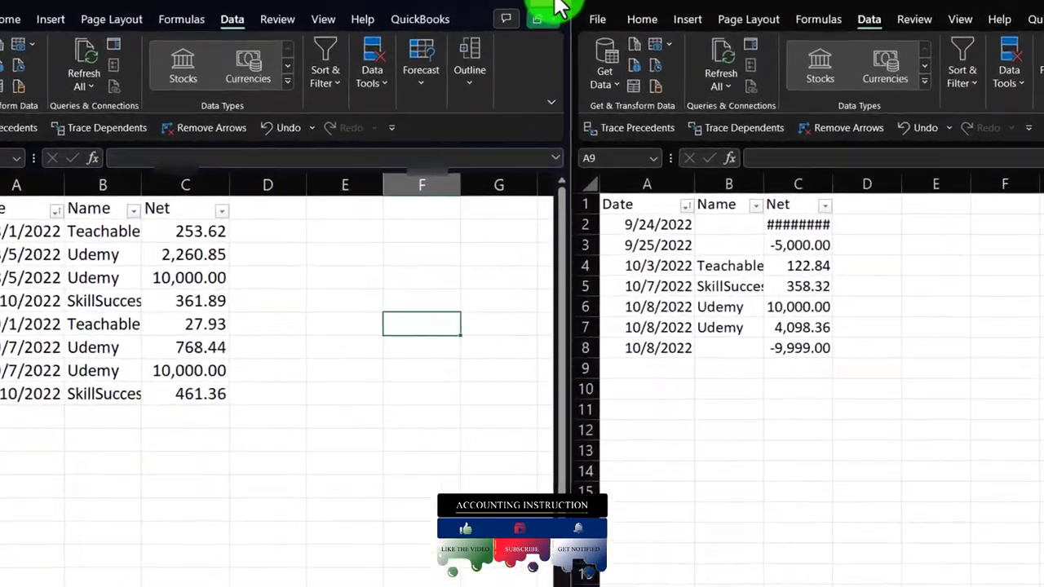
- Save and close PayPal 1.CSV, then save PayPal 2 as CSV, replacing the existing file
click(505, 17)
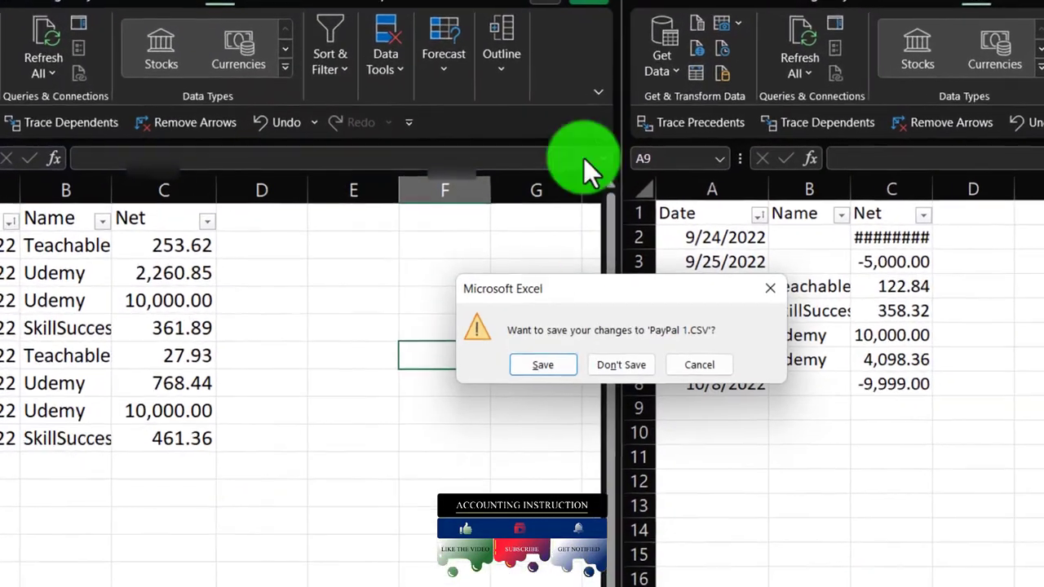
click(543, 366)
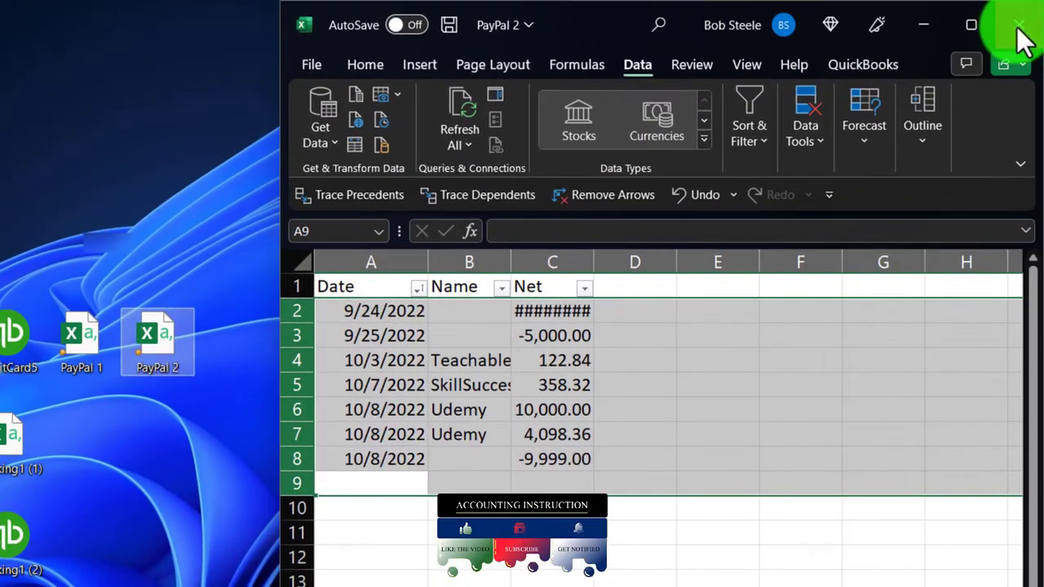
click(1019, 25)
click(201, 439)
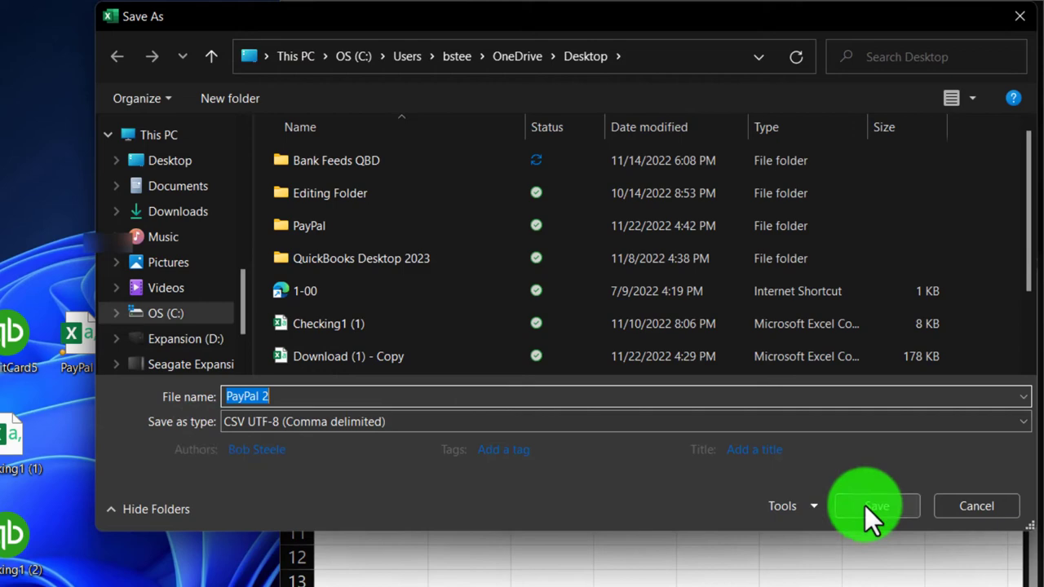
click(864, 505)
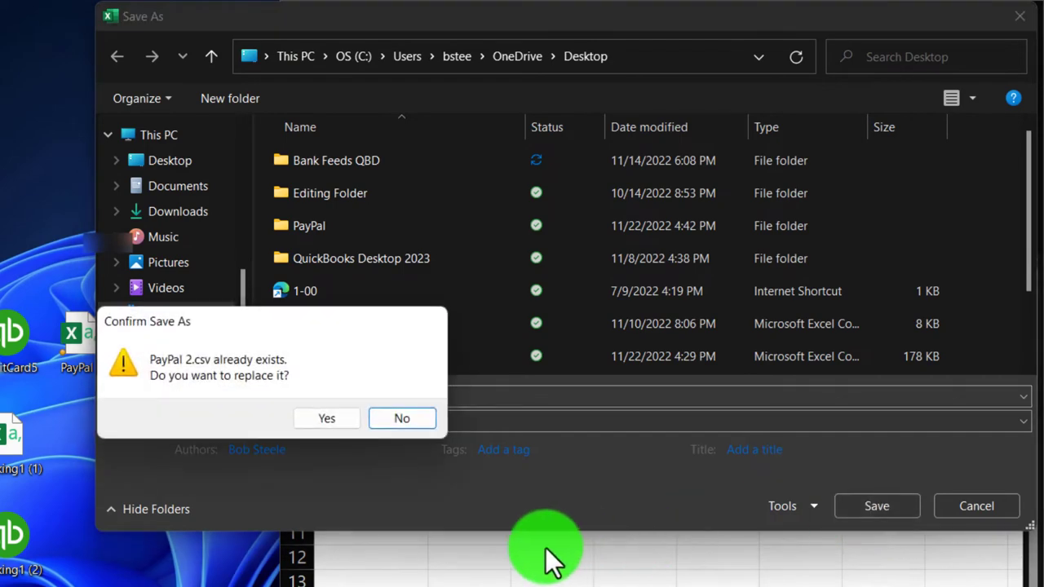
click(330, 429)
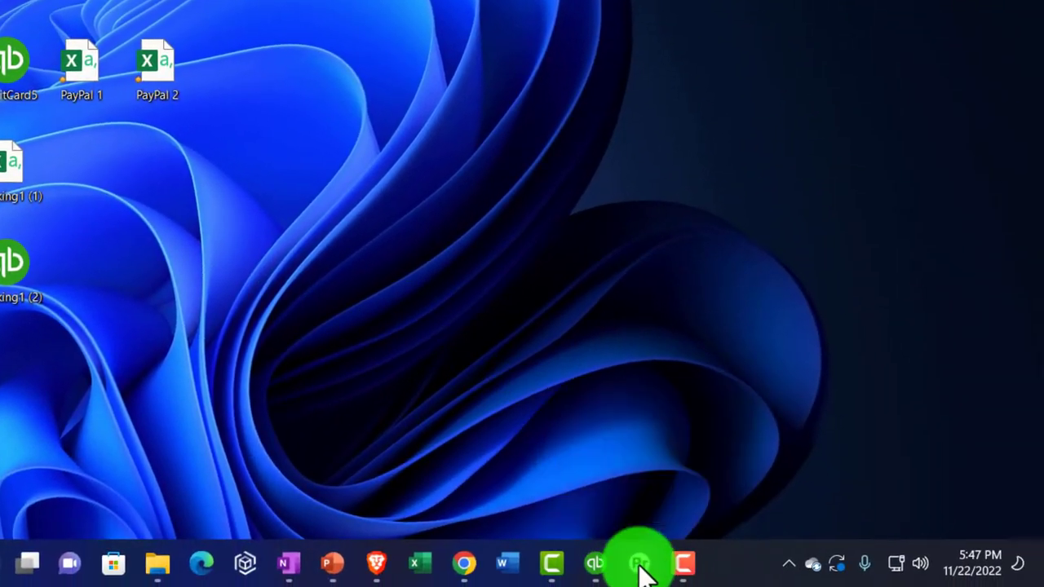
- In ProperConvert, load PayPal 1 from the Desktop as the bank file
click(640, 564)
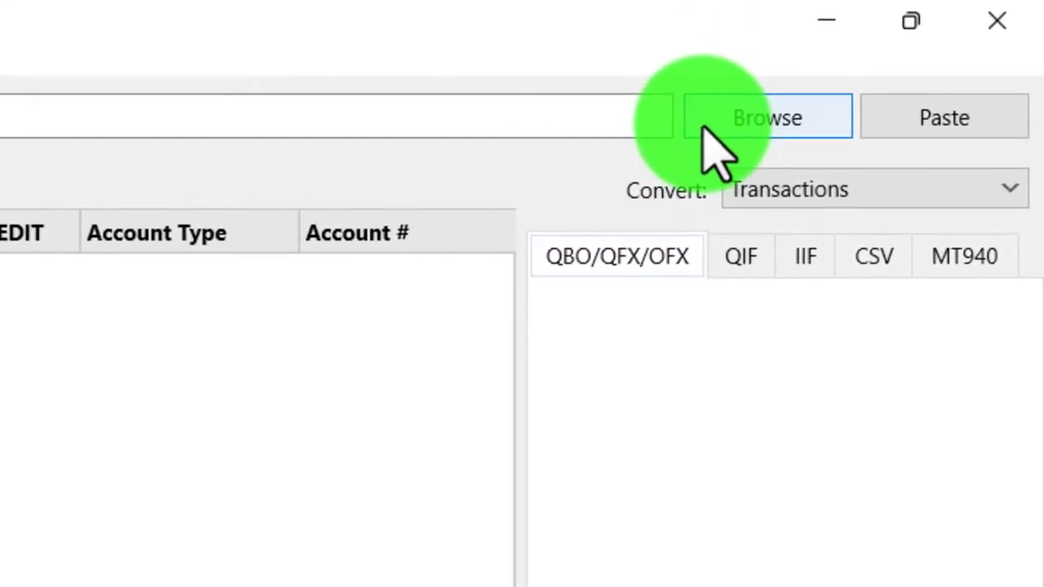
click(706, 129)
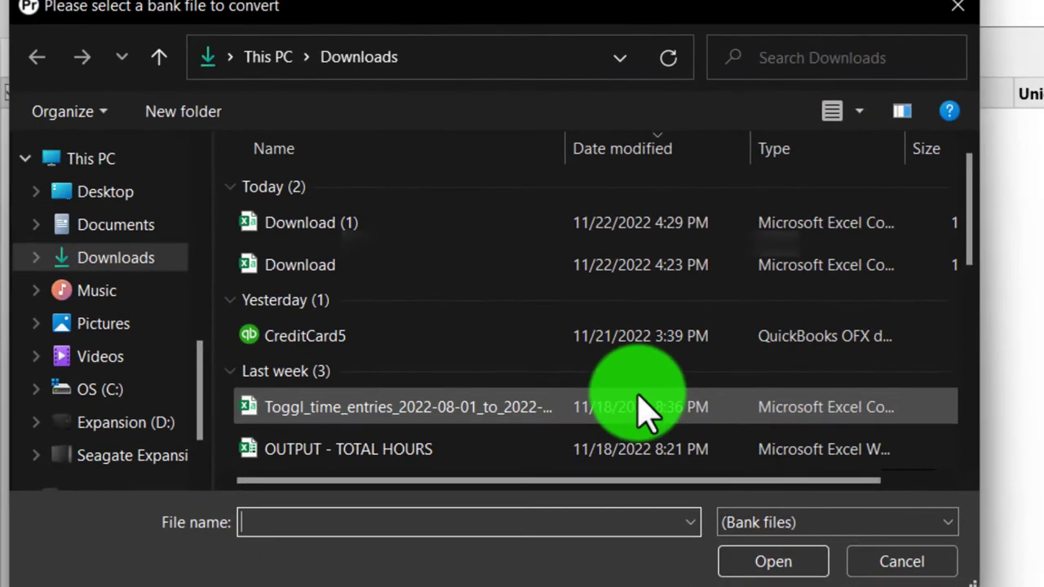
click(108, 194)
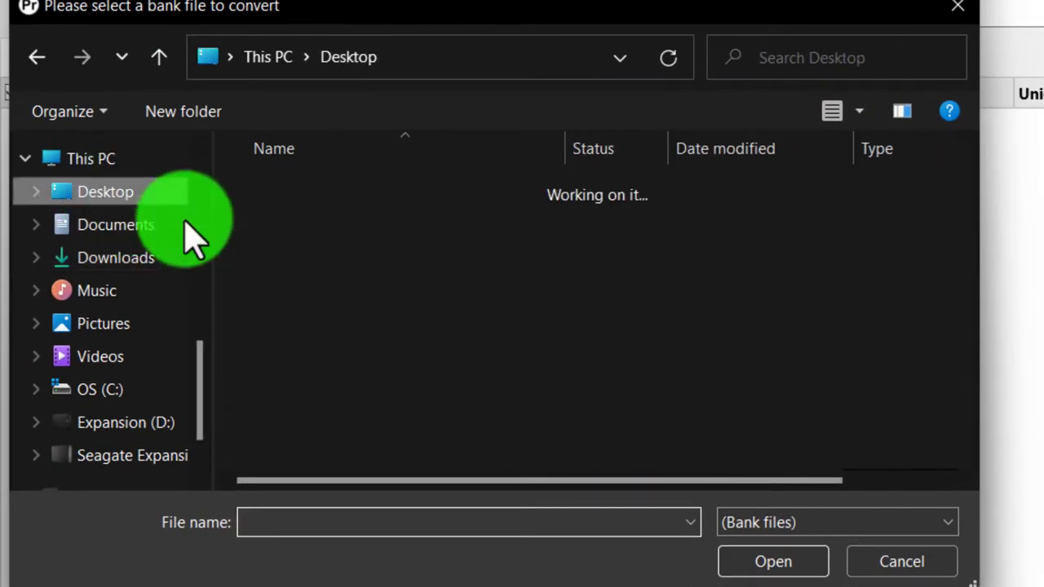
scroll(510, 346, down, 2)
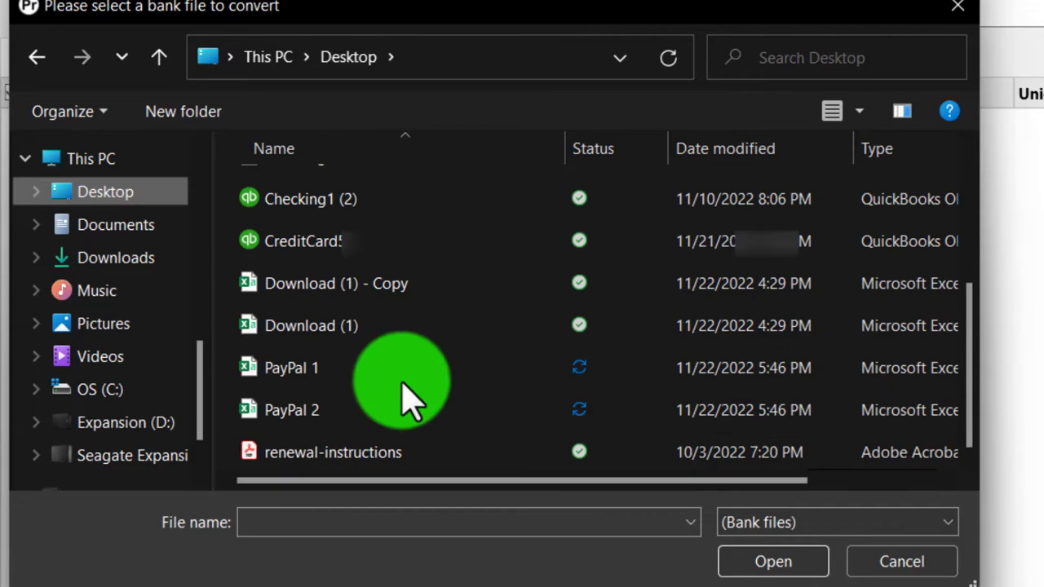
double_click(397, 375)
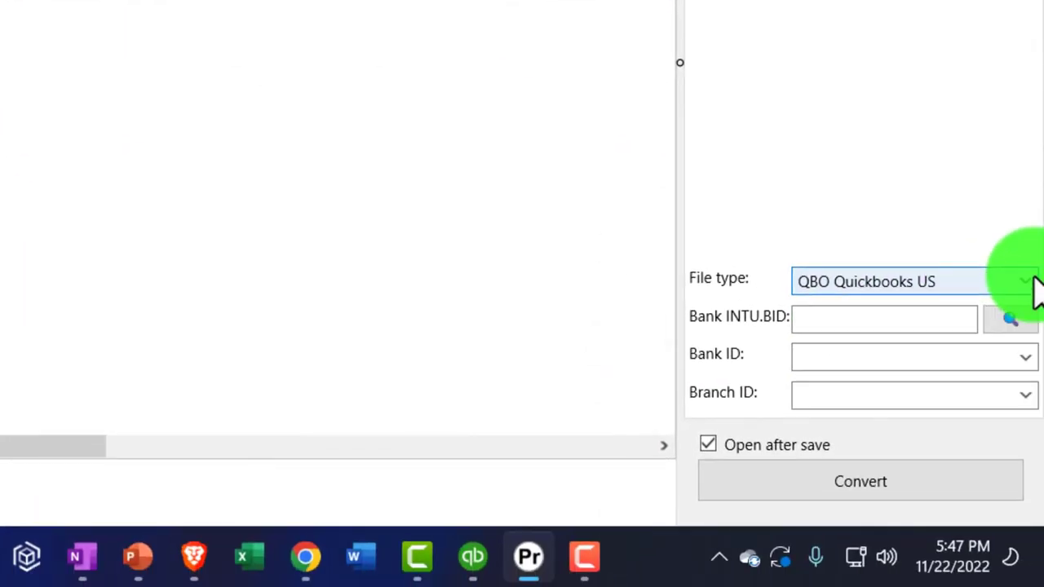
- Convert to QBO Quickbooks US with 121 Financial Credit Union as the bank, saving as PayPal 1
click(1023, 283)
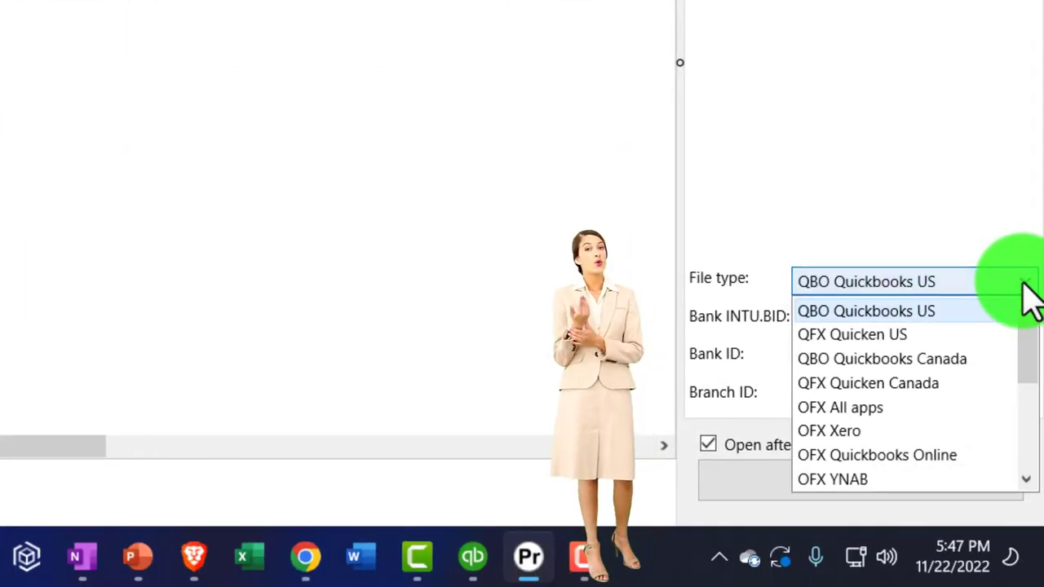
click(1023, 281)
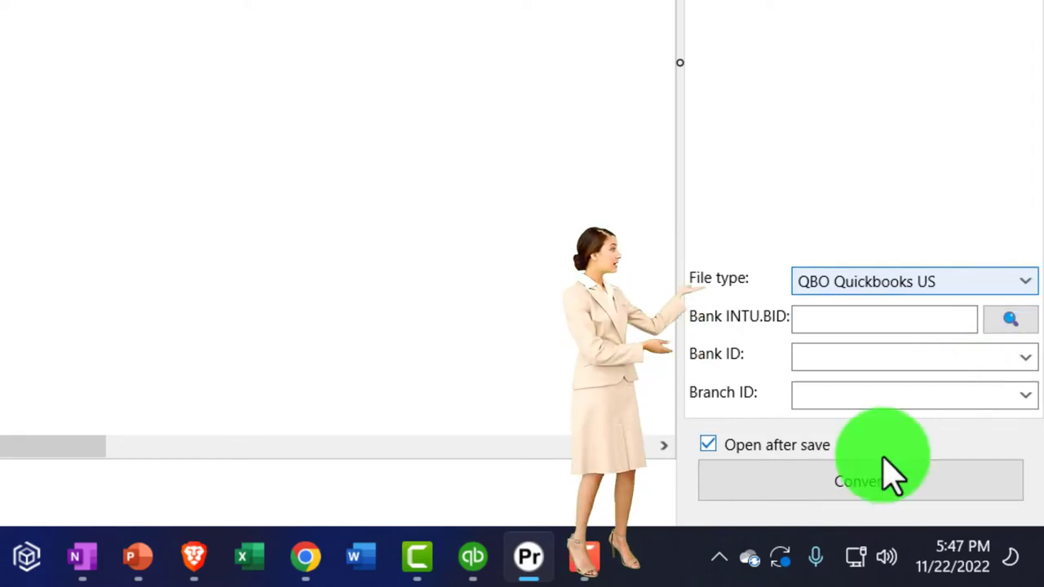
click(884, 487)
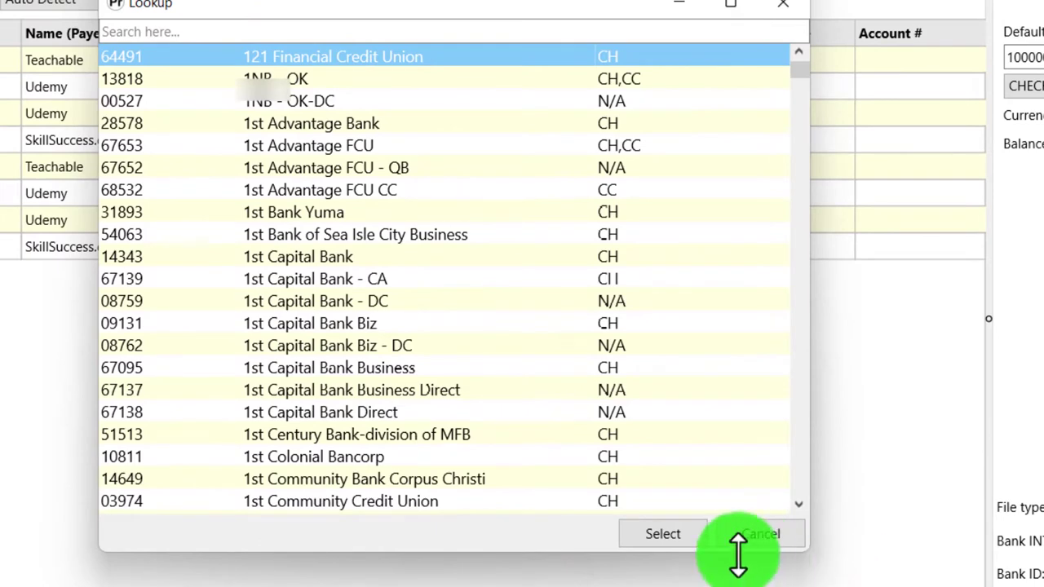
click(684, 532)
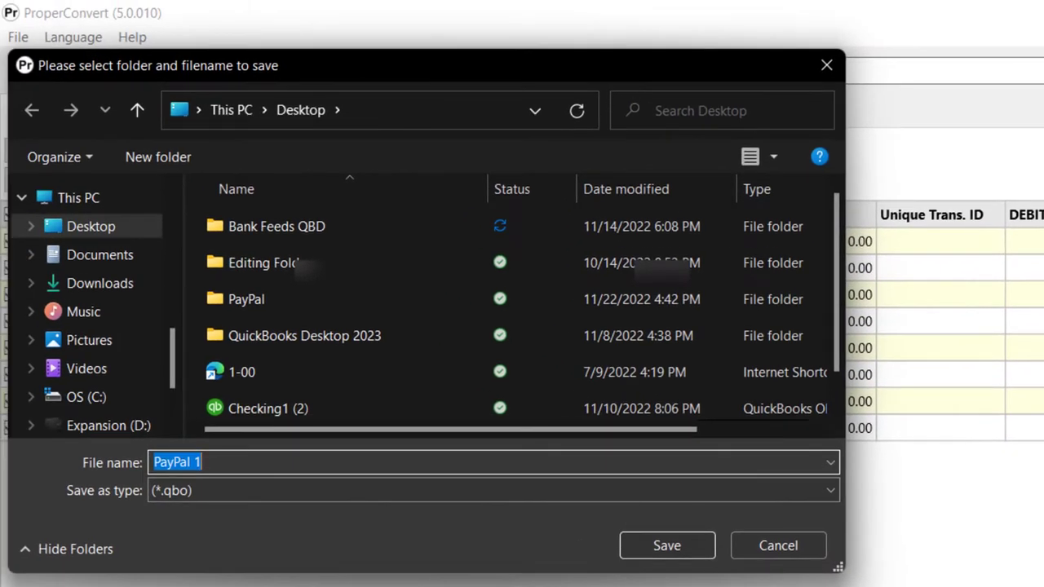
click(641, 547)
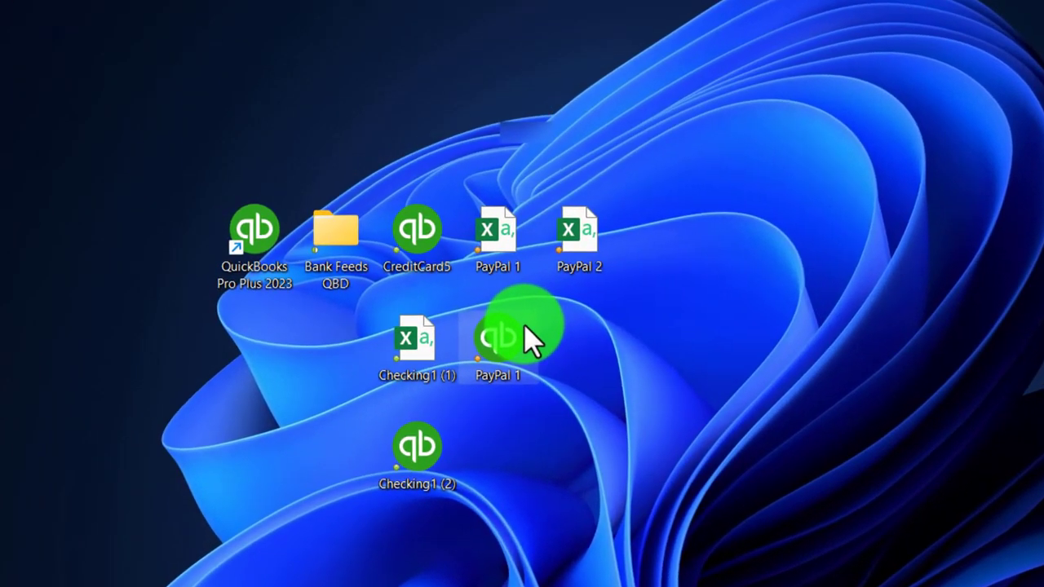
click(512, 337)
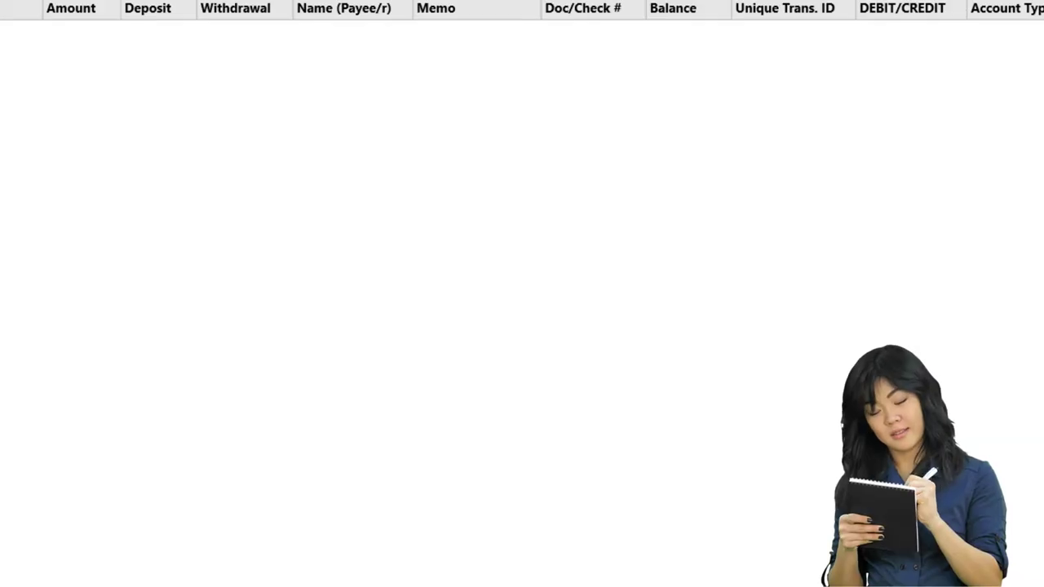
- Load PayPal 2 from the Desktop, convert it to QBO and save it as PayPal 2
click(864, 75)
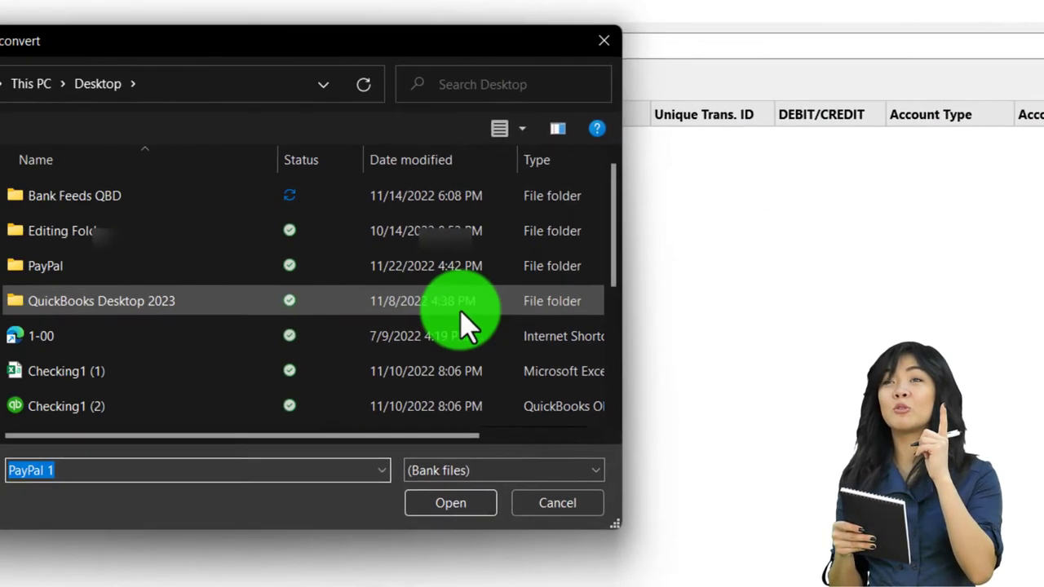
scroll(461, 322, down, 1)
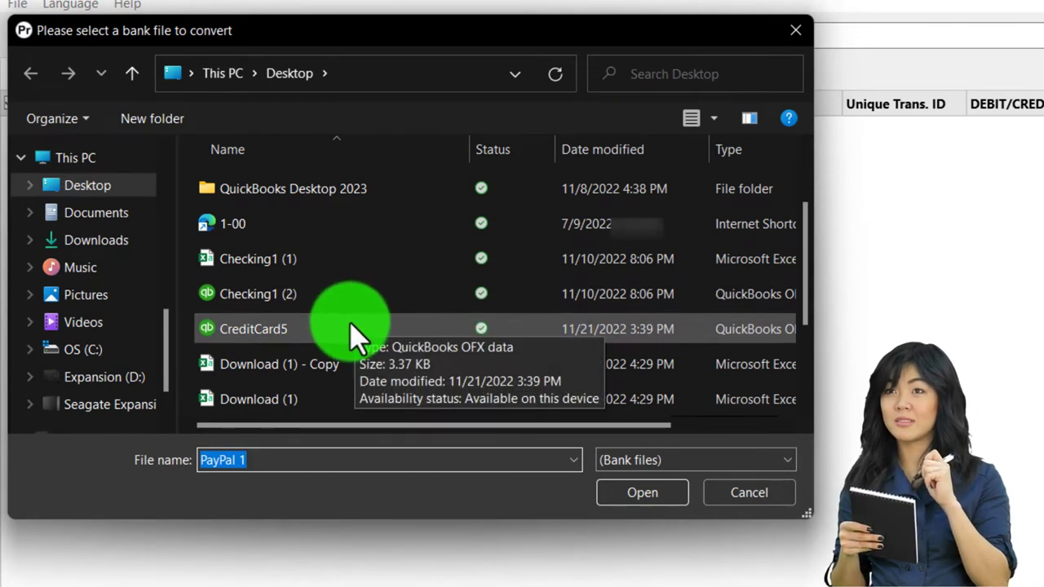
scroll(351, 322, down, 1)
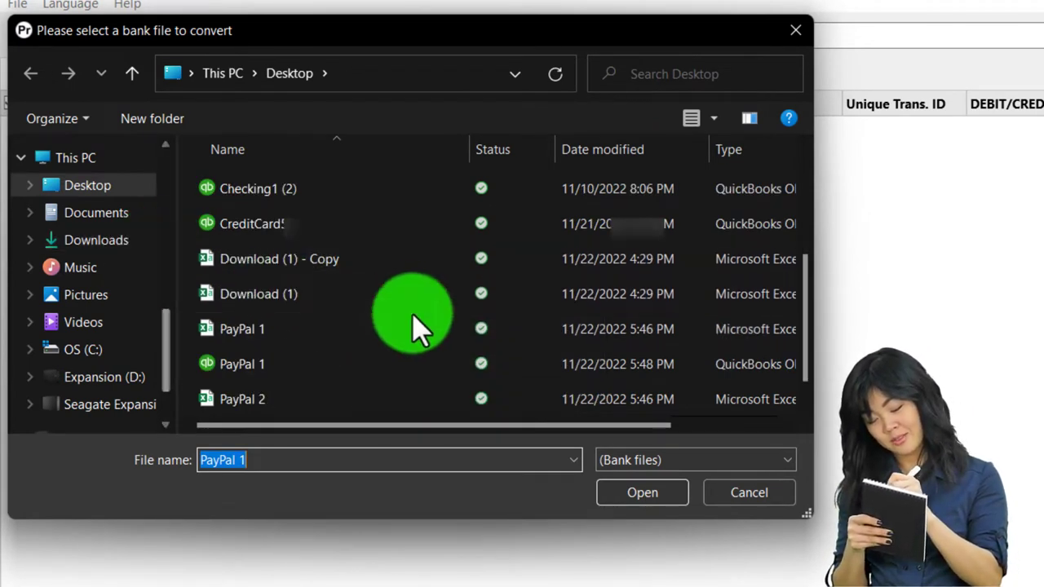
scroll(281, 391, down, 1)
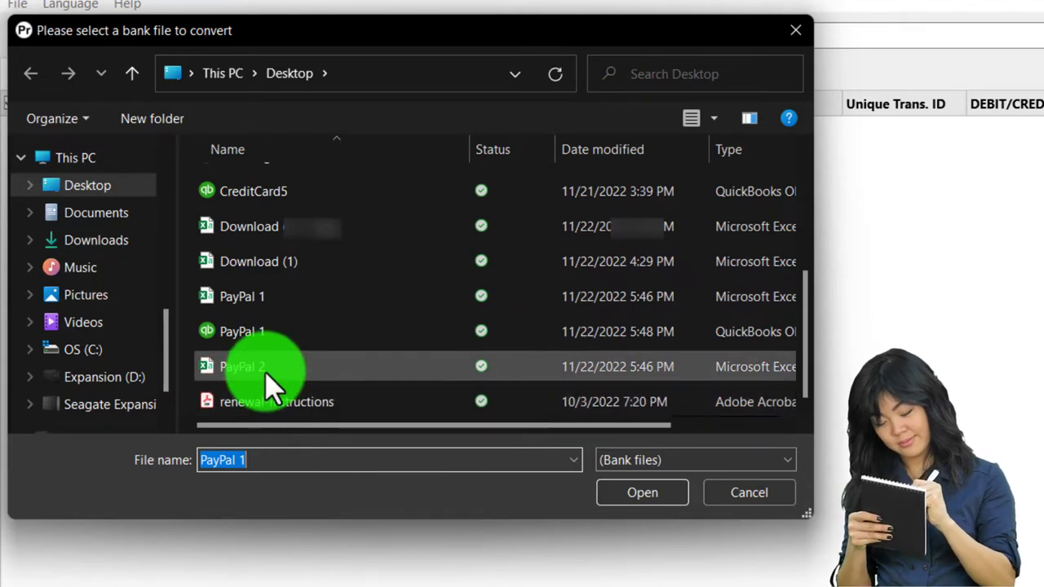
double_click(265, 371)
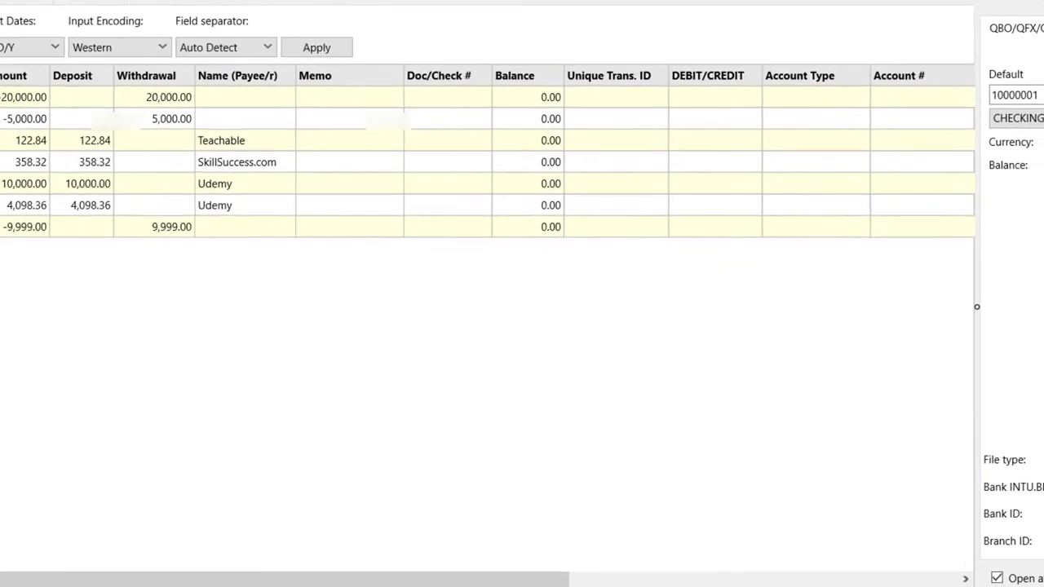
click(839, 528)
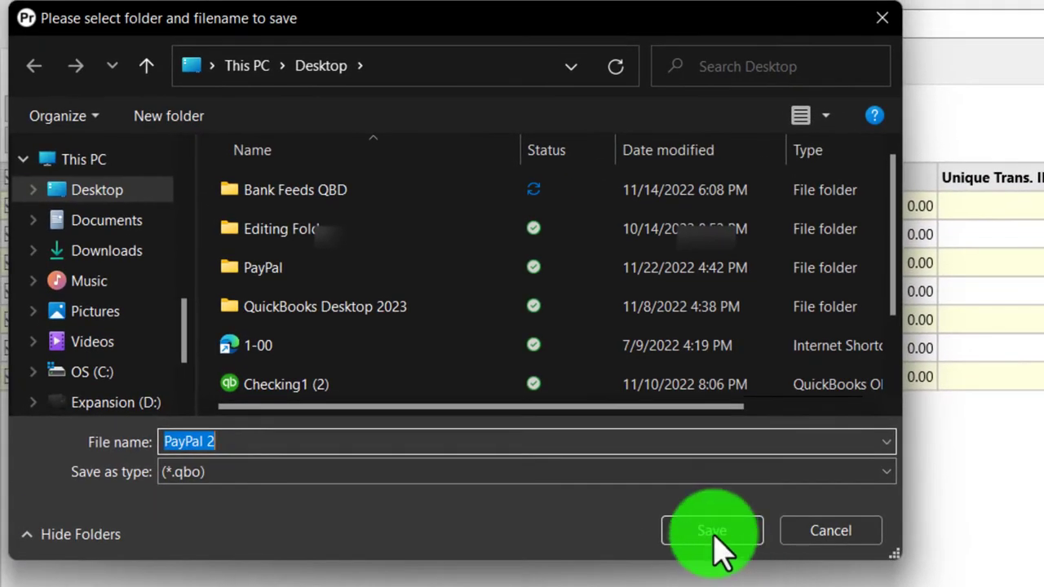
click(711, 531)
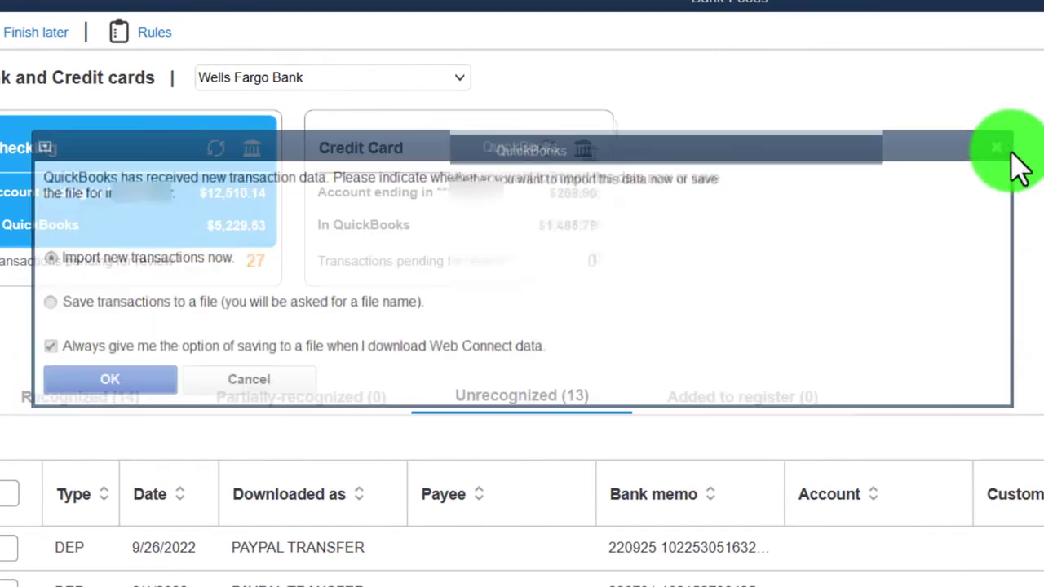
- Cancel the QuickBooks import prompt and acknowledge the out-of-sync warning
click(1009, 151)
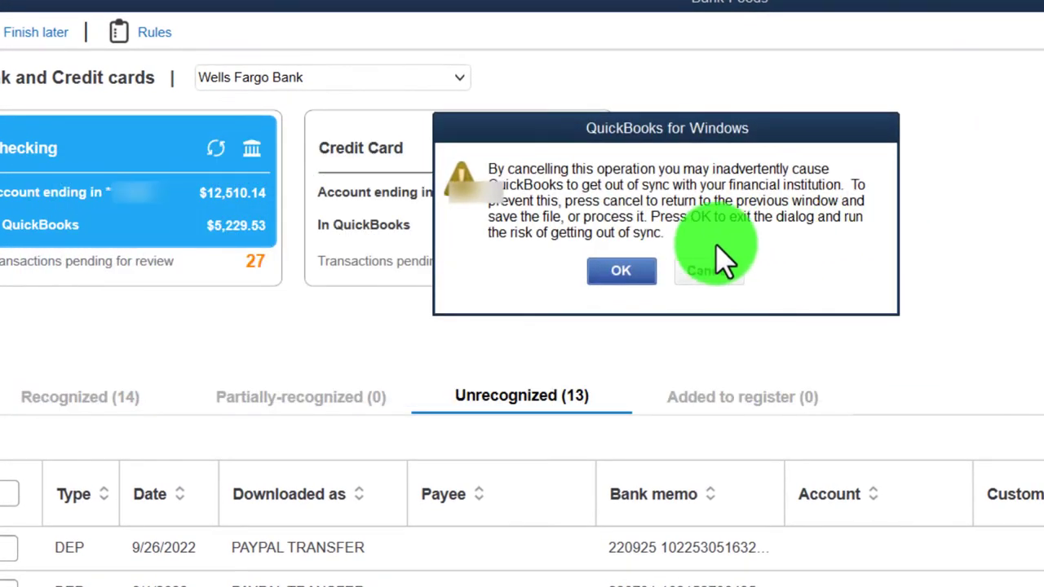
click(653, 265)
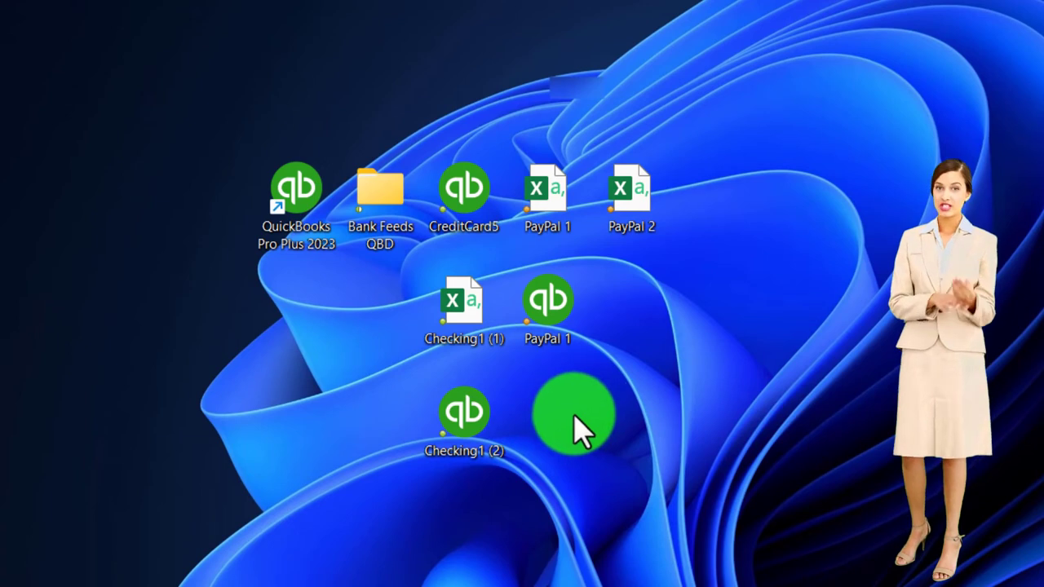
- Move the PayPal 1 QBO file icon into the top row beside the PayPal CSVs
drag(539, 312, 814, 199)
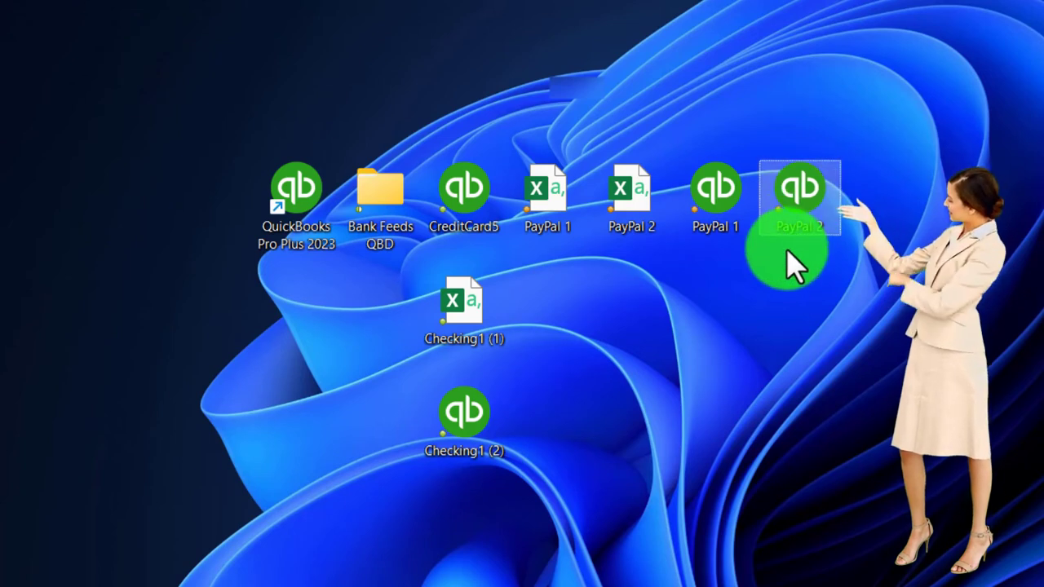